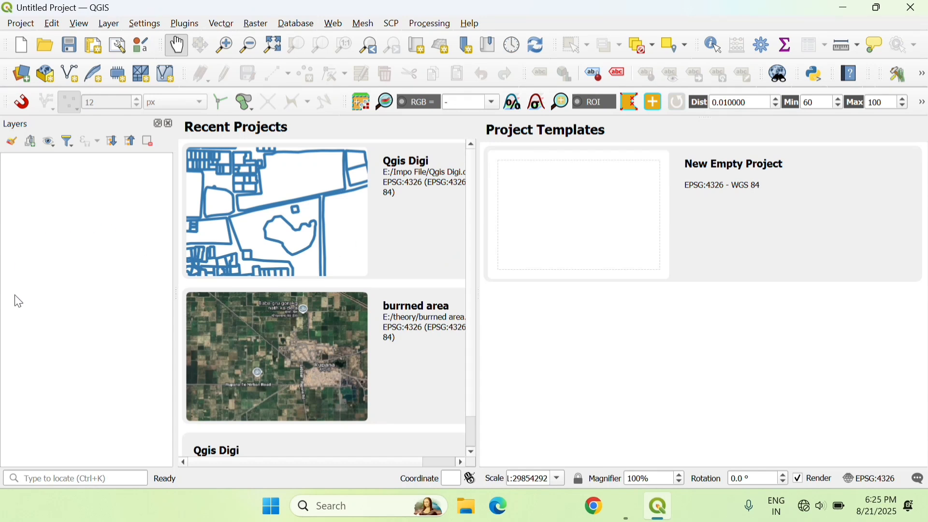
# Step: Start a new empty project and open the file browser for adding raster datasets
pyautogui.doubleClick(565, 220)
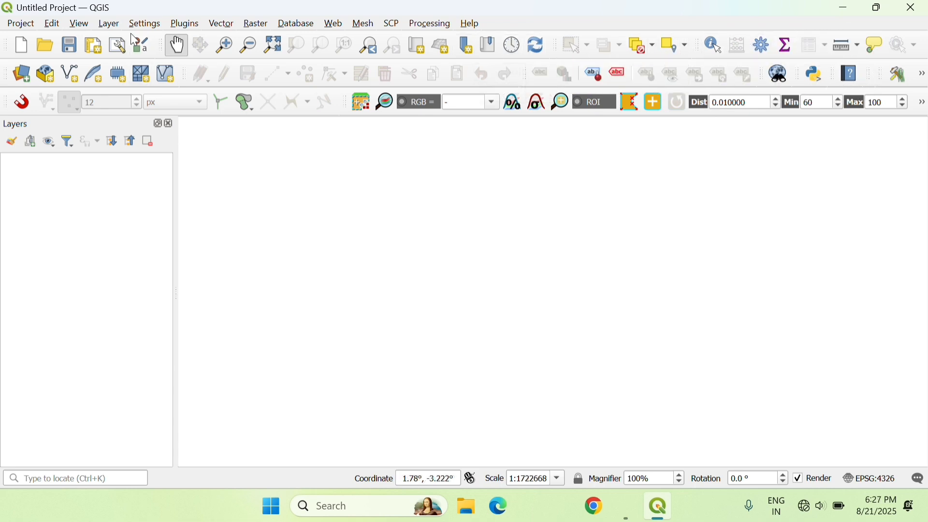
pyautogui.click(110, 24)
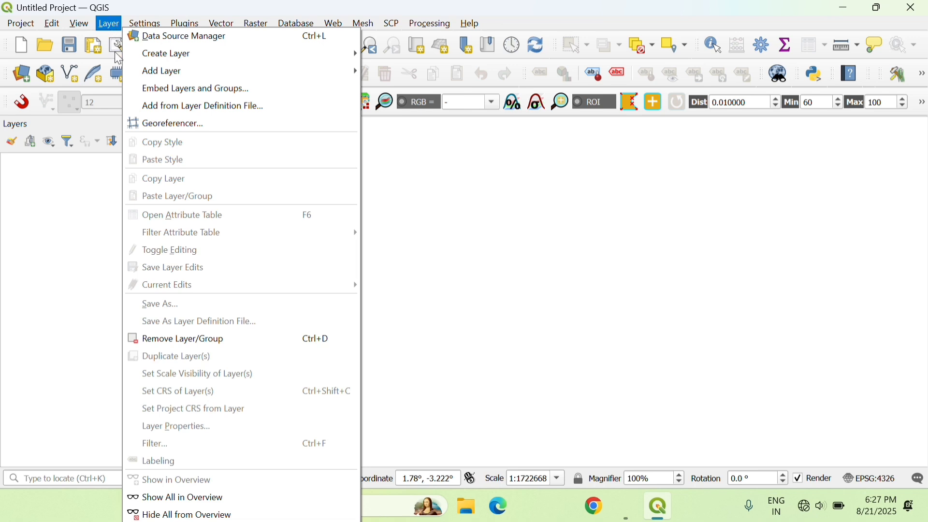
pyautogui.moveTo(144, 76)
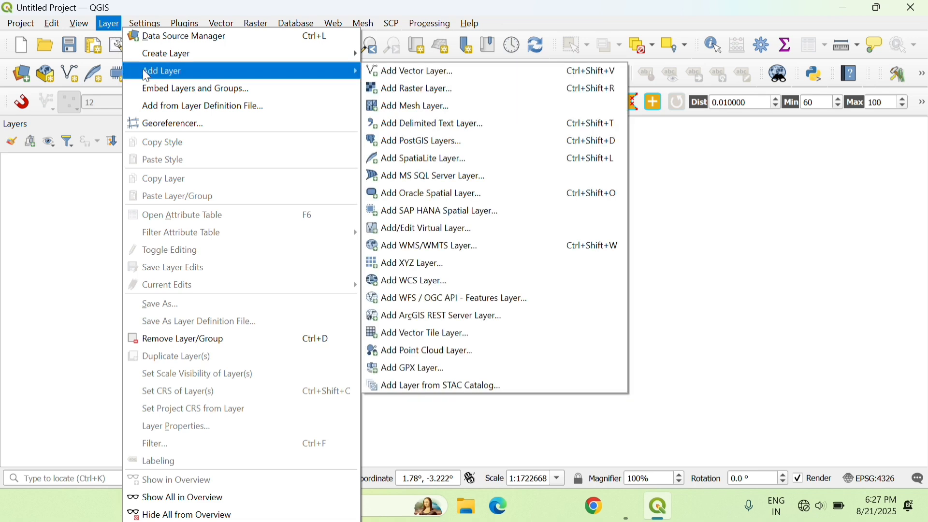
pyautogui.click(401, 92)
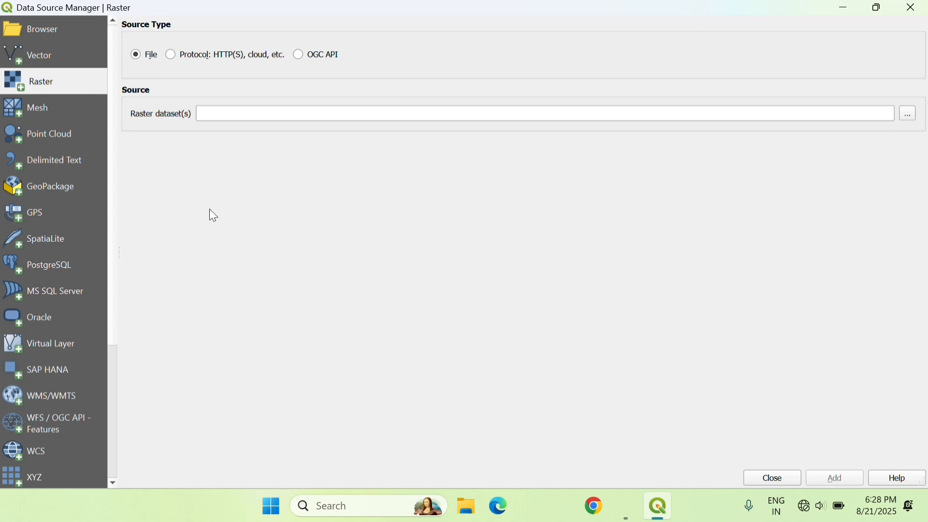
pyautogui.click(45, 56)
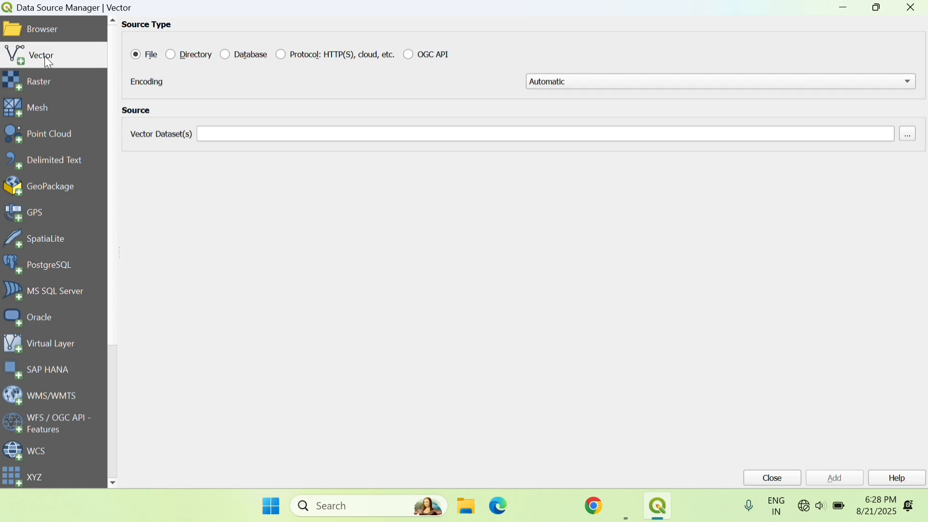
pyautogui.click(59, 79)
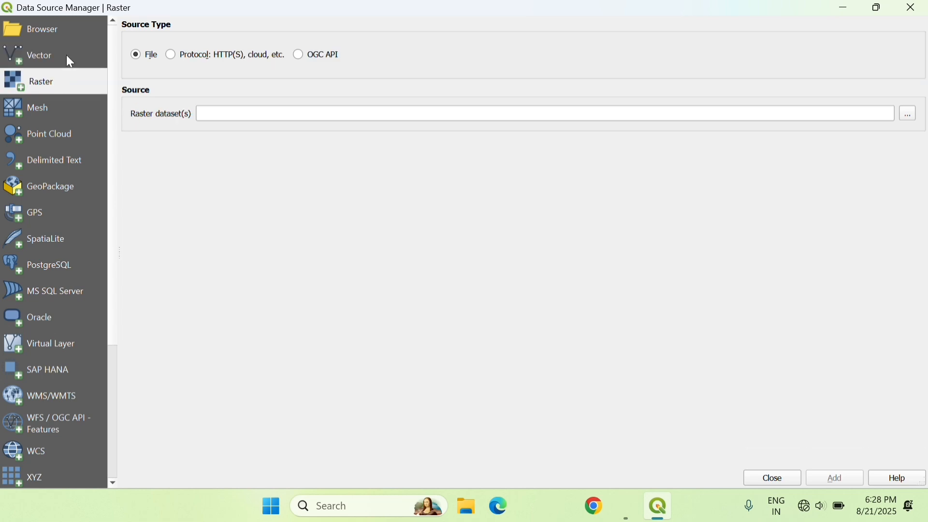
pyautogui.click(65, 56)
pyautogui.click(59, 79)
pyautogui.click(907, 115)
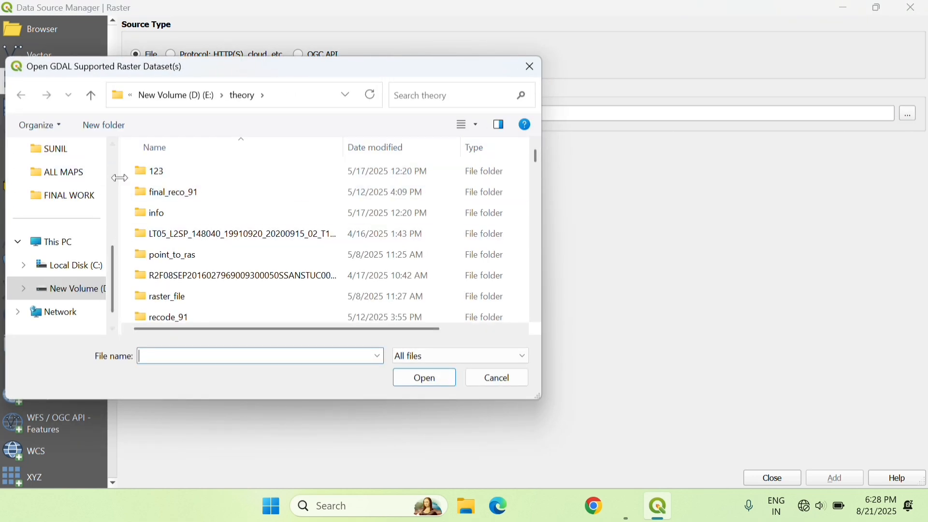
# Step: Browse to the LT05_L2SP_148040_19910920 Landsat folder inside the theory folder on drive E
pyautogui.click(92, 181)
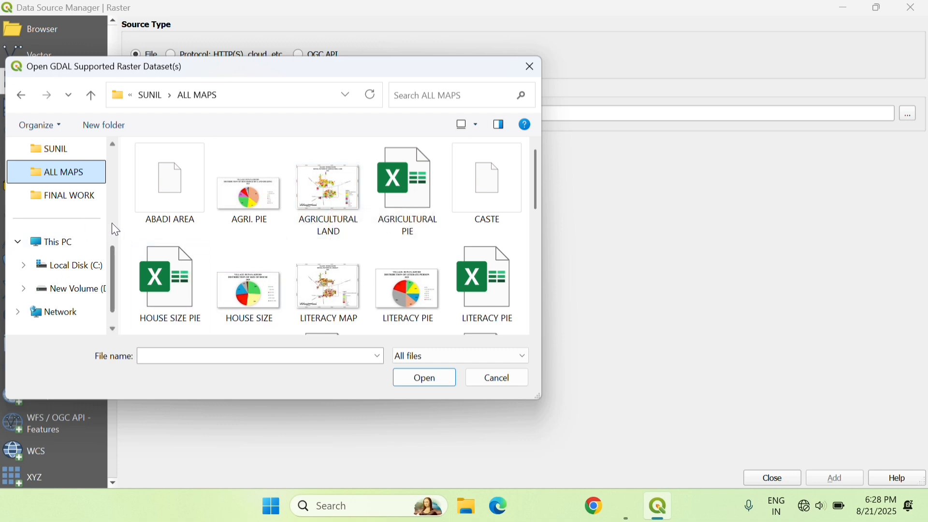
pyautogui.scroll(2, 112, 222)
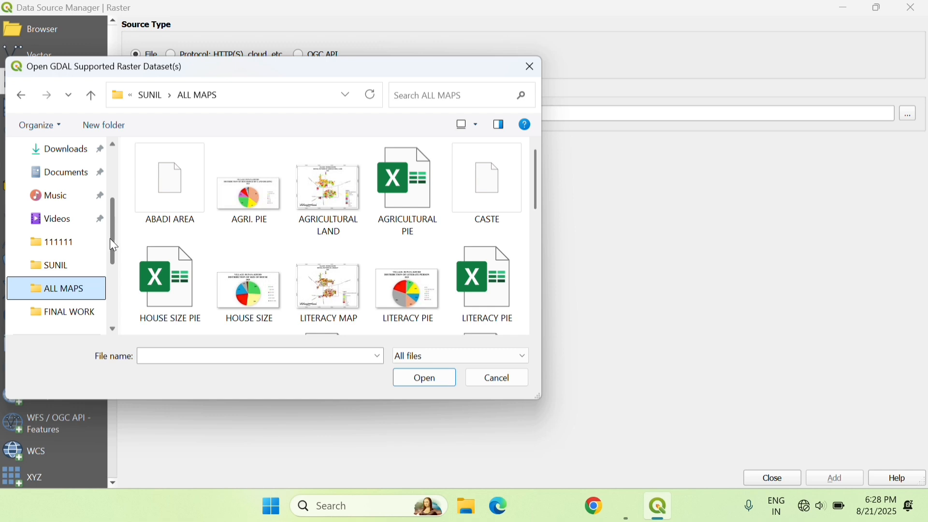
pyautogui.moveTo(112, 261); pyautogui.dragTo(112, 324)
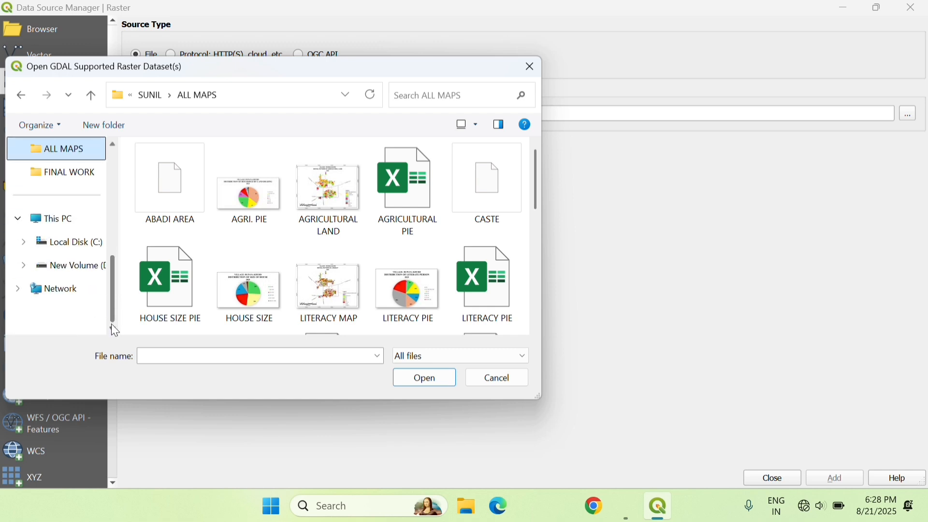
pyautogui.click(82, 266)
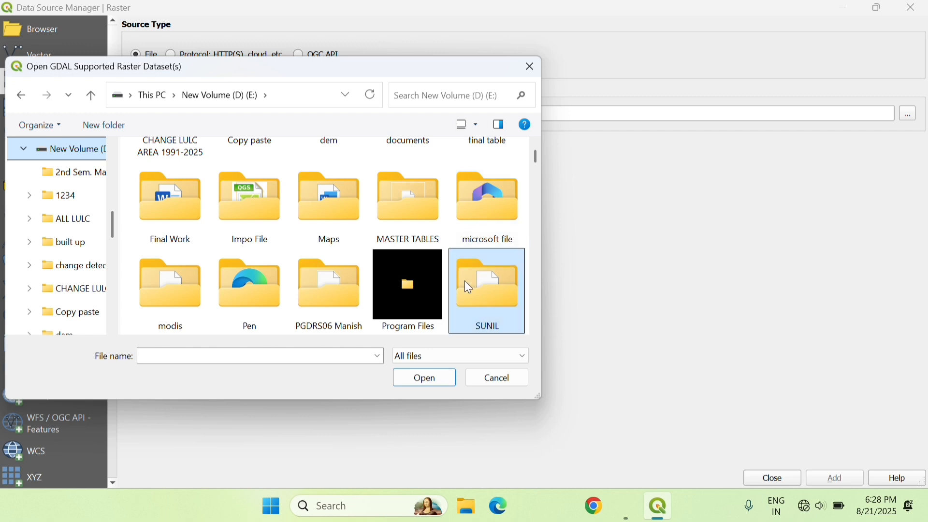
pyautogui.scroll(-6, 537, 297)
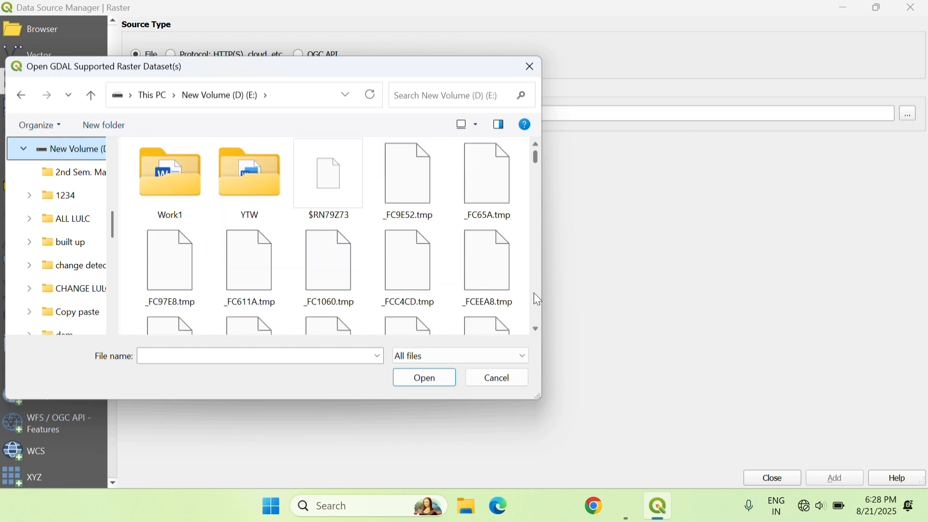
pyautogui.scroll(-5, 533, 293)
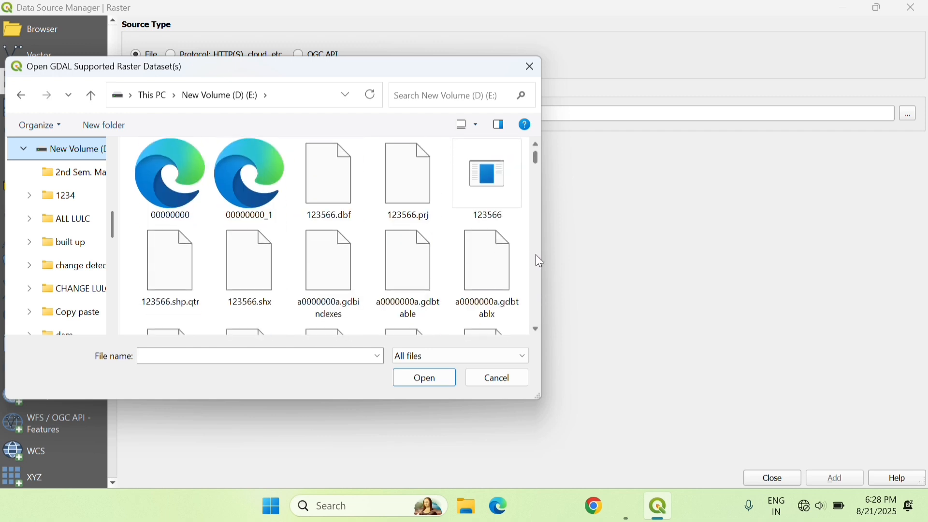
pyautogui.scroll(10, 532, 146)
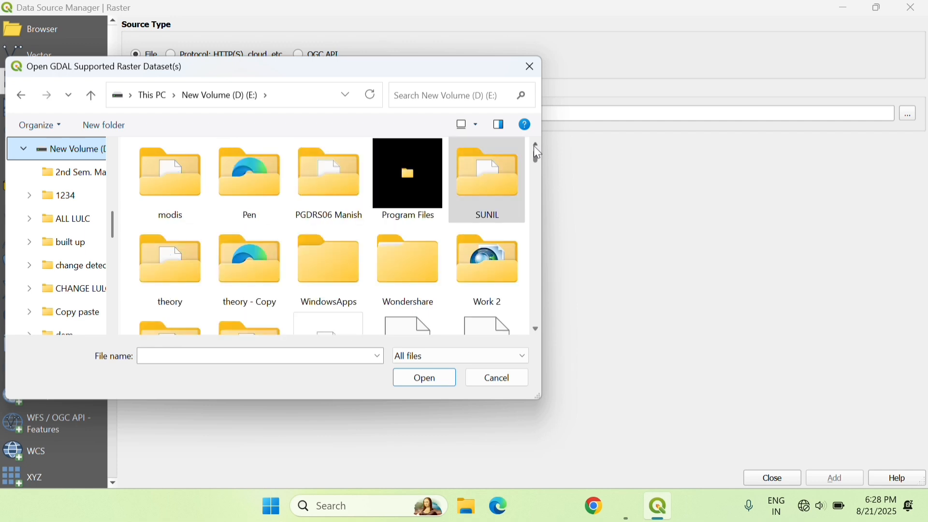
pyautogui.scroll(2, 534, 151)
pyautogui.scroll(2, 534, 146)
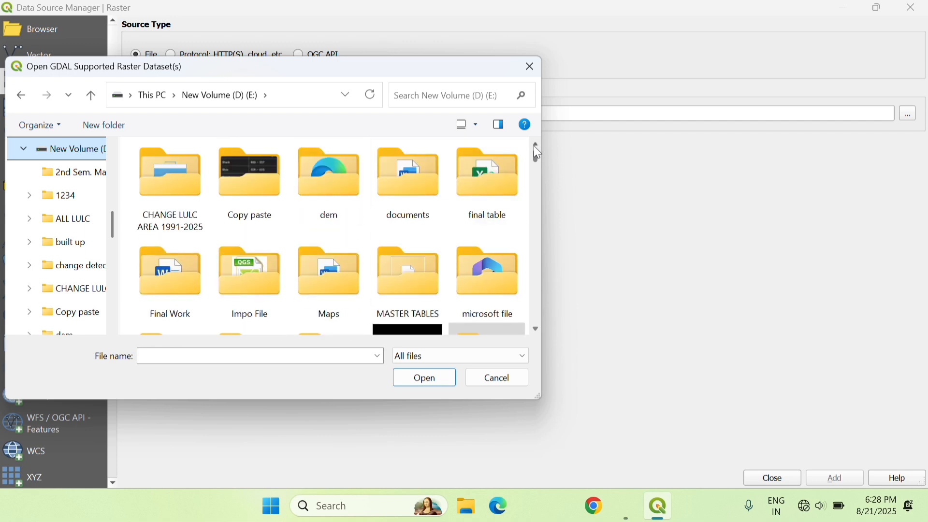
pyautogui.scroll(2, 534, 146)
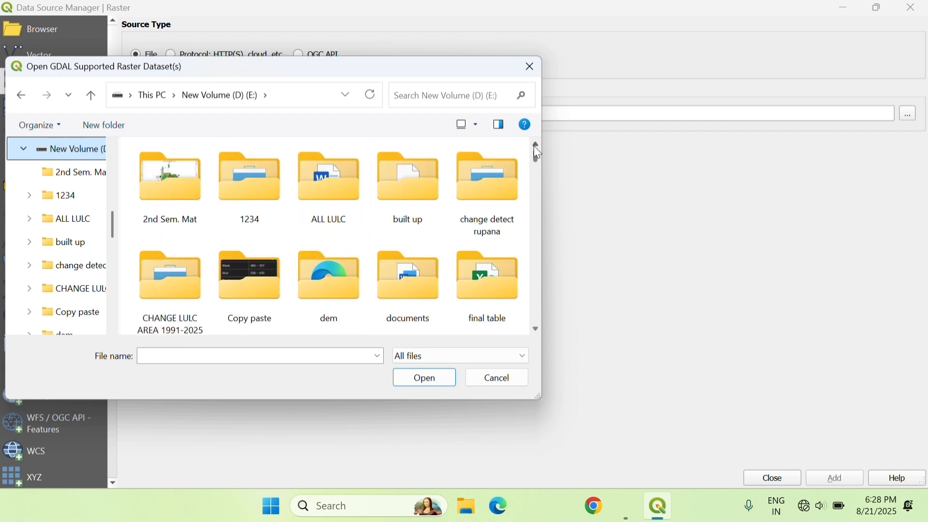
pyautogui.click(535, 329)
pyautogui.scroll(-6, 536, 334)
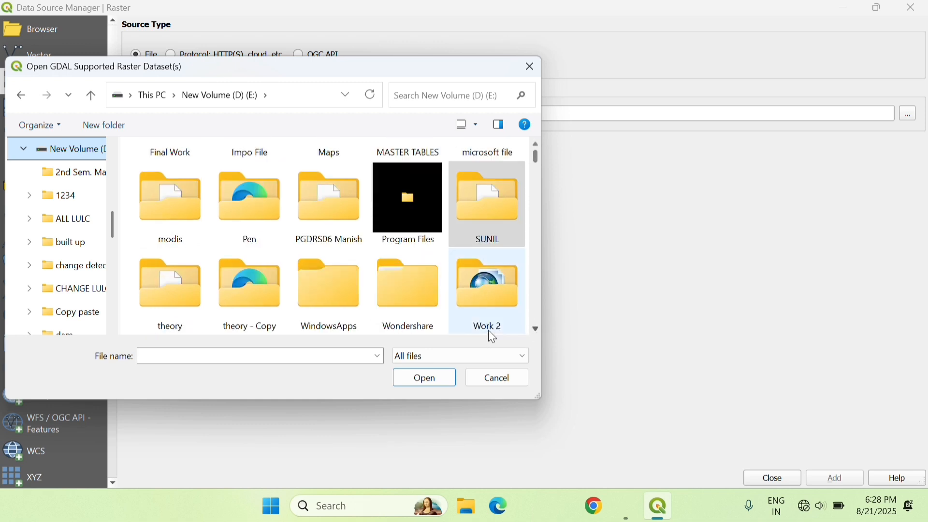
pyautogui.doubleClick(176, 289)
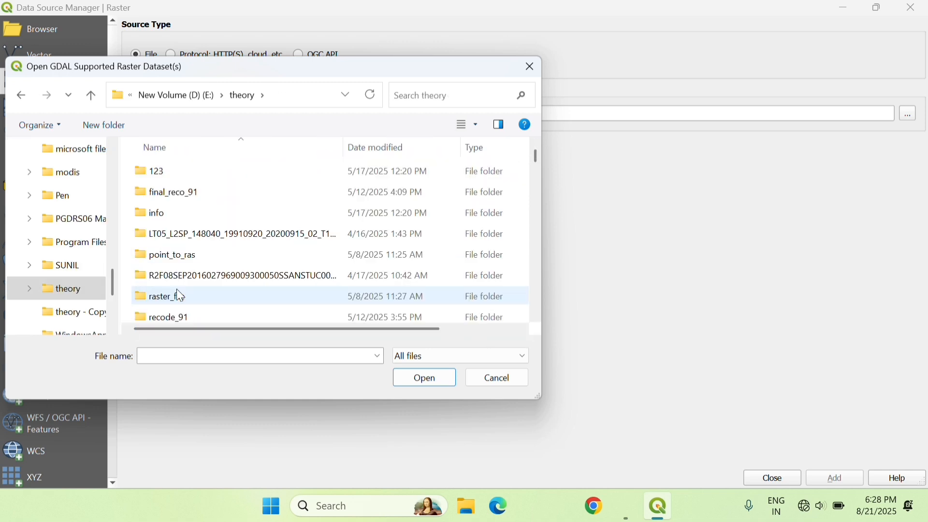
pyautogui.doubleClick(204, 241)
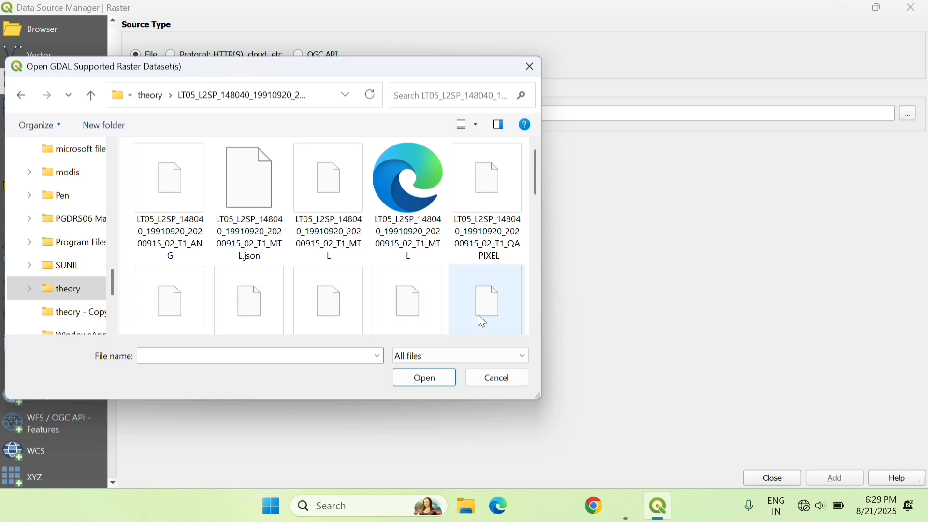
# Step: Add the Landsat band files SR_B1, SR_B2, SR_B3 and SR_B4 to the project as raster layers
pyautogui.scroll(-1, 531, 329)
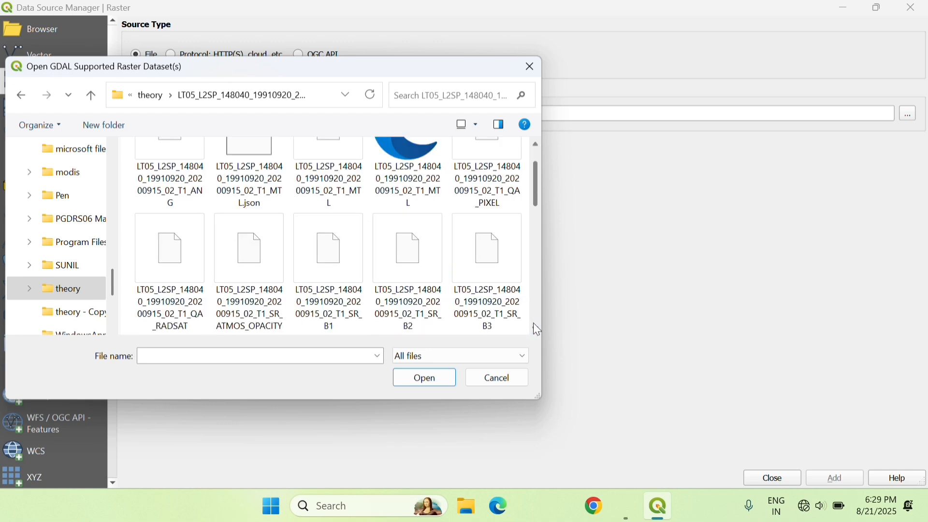
pyautogui.scroll(-1, 533, 321)
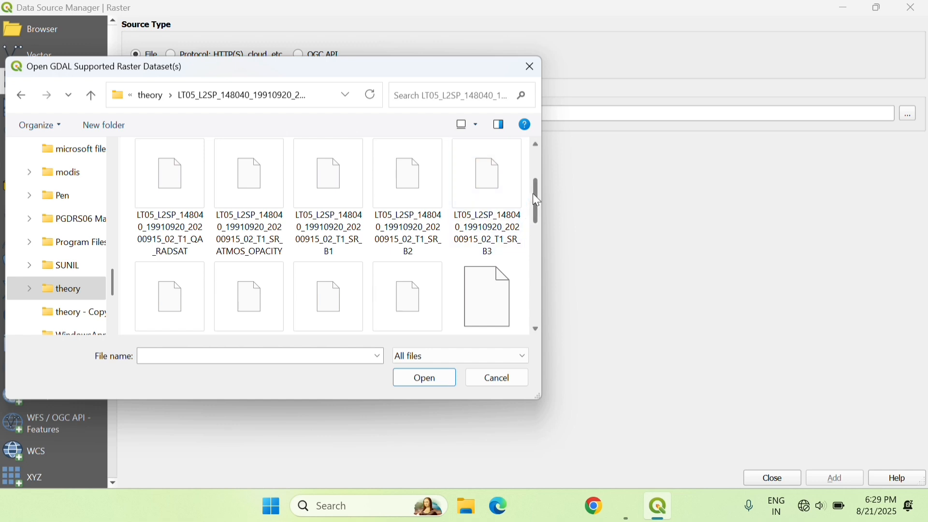
pyautogui.moveTo(533, 194); pyautogui.dragTo(533, 152)
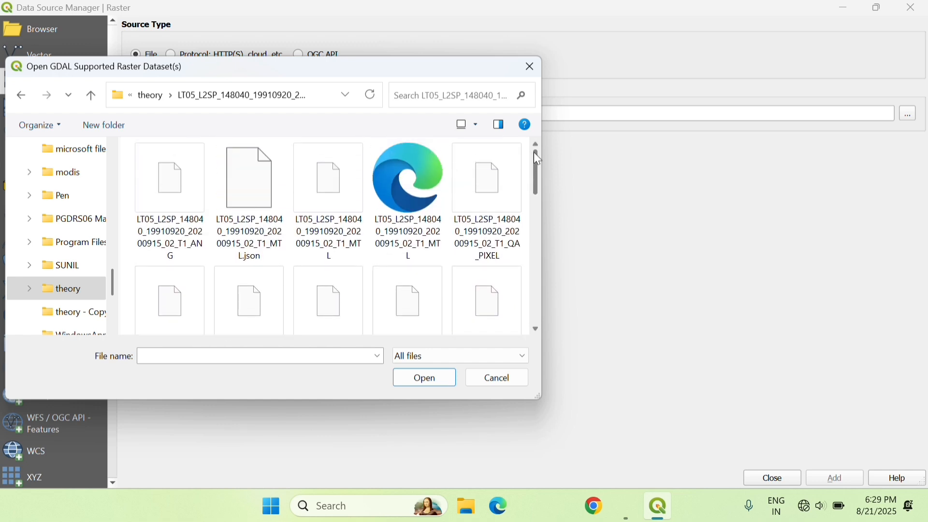
pyautogui.scroll(-1, 290, 207)
pyautogui.click(302, 239)
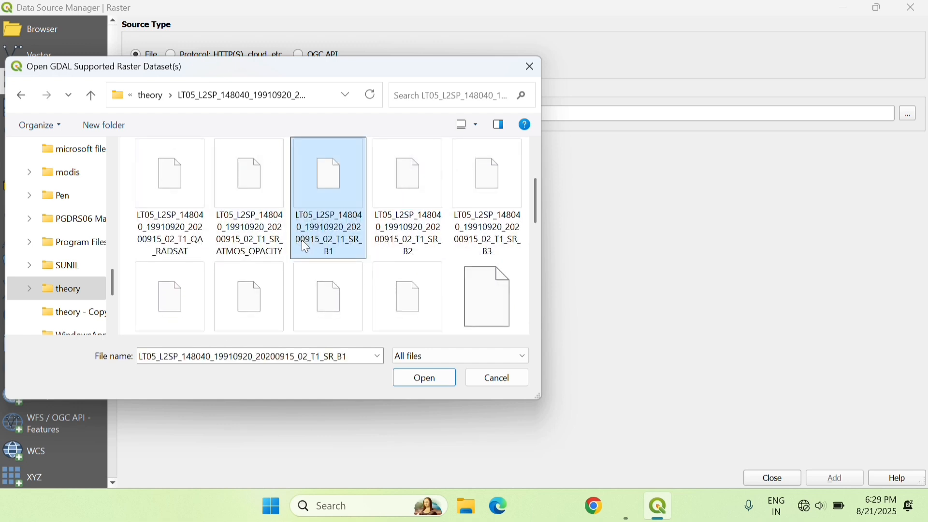
pyautogui.keyDown('ctrl'); pyautogui.click(405, 229); pyautogui.keyUp('ctrl')
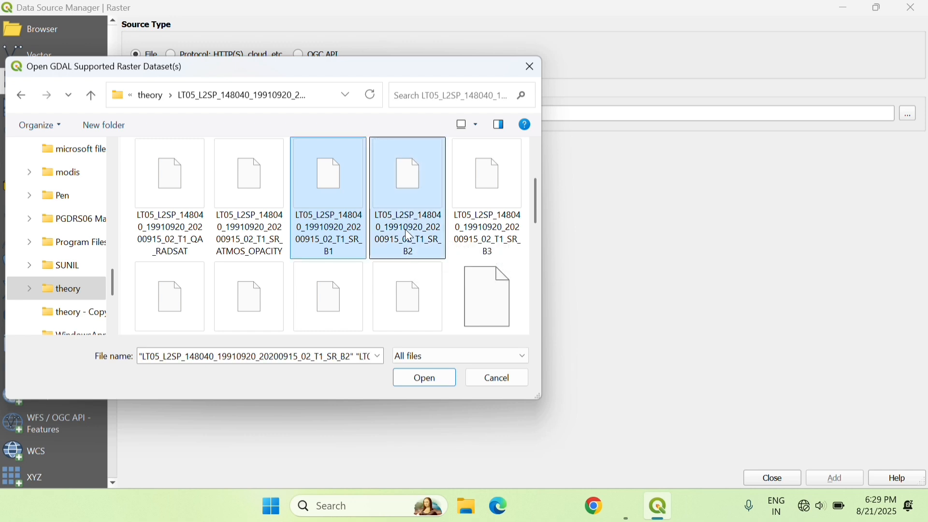
pyautogui.keyDown('ctrl'); pyautogui.click(472, 228); pyautogui.keyUp('ctrl')
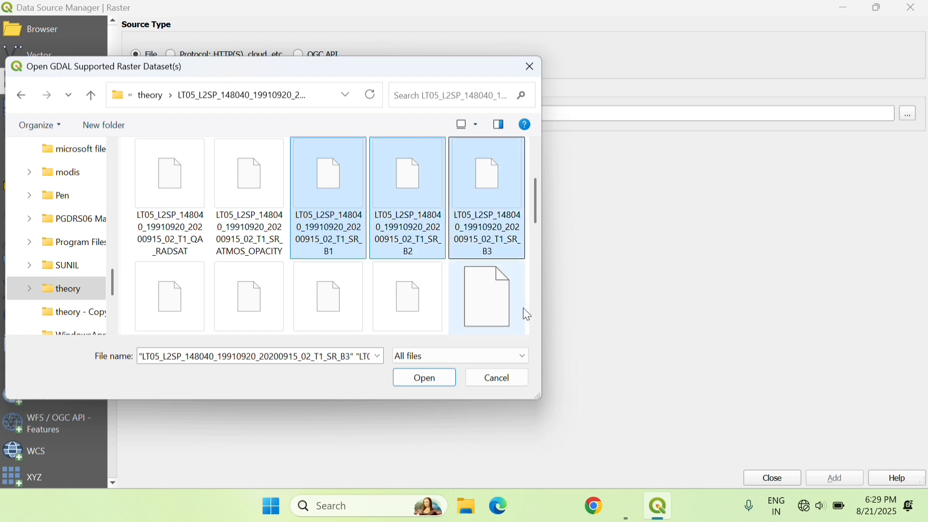
pyautogui.click(536, 325)
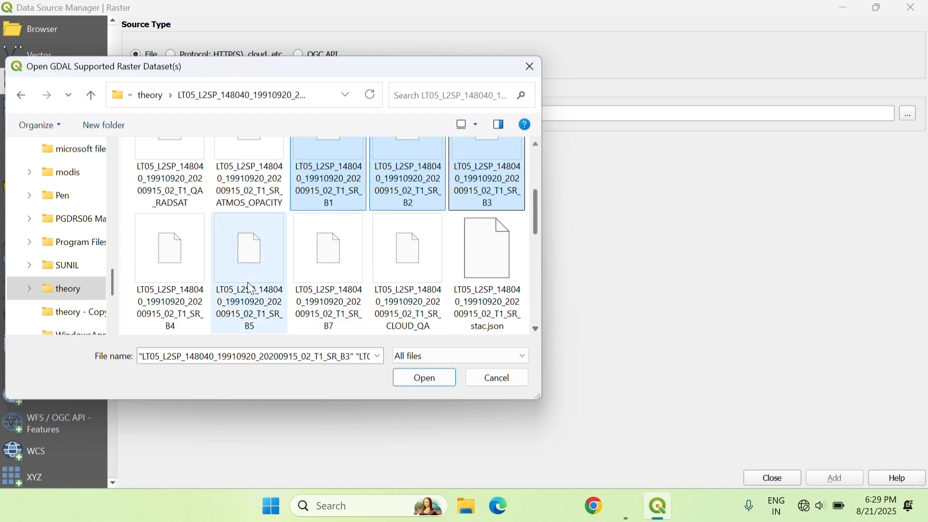
pyautogui.keyDown('ctrl'); pyautogui.click(192, 274); pyautogui.keyUp('ctrl')
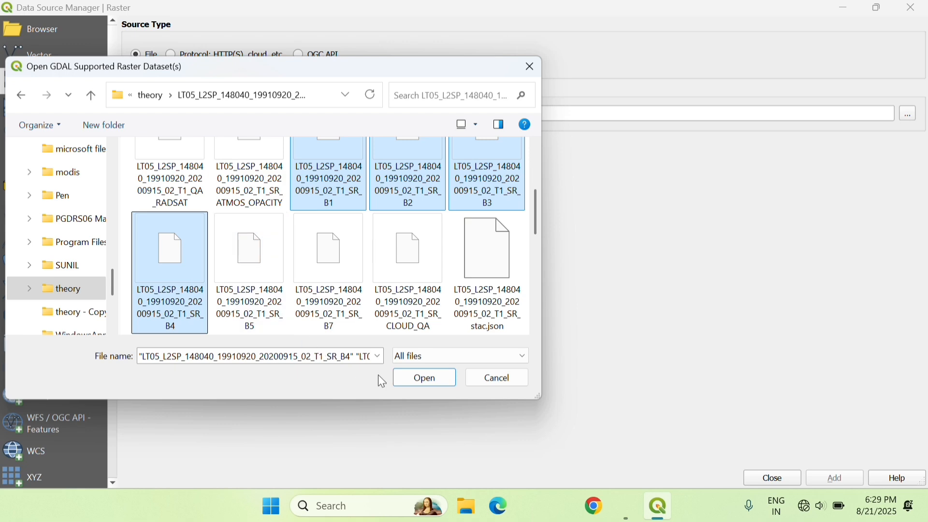
pyautogui.click(414, 378)
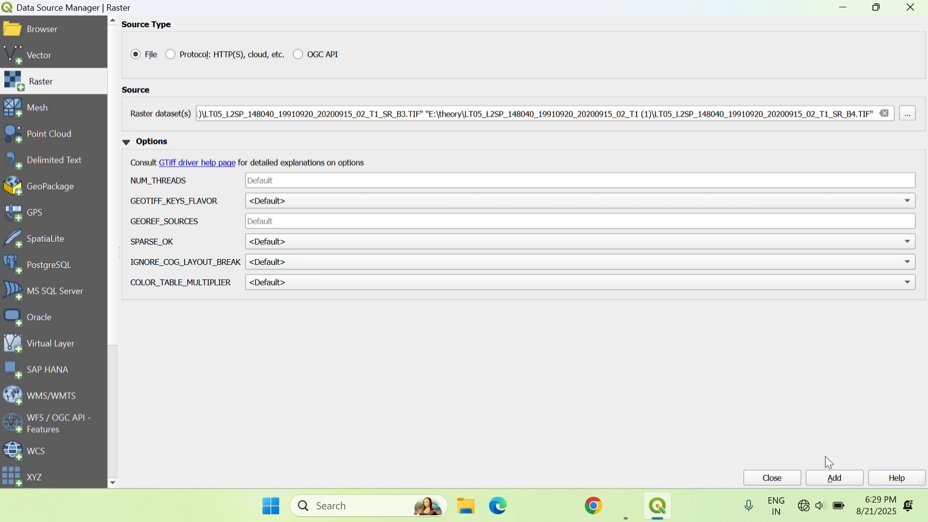
pyautogui.click(831, 476)
pyautogui.click(778, 477)
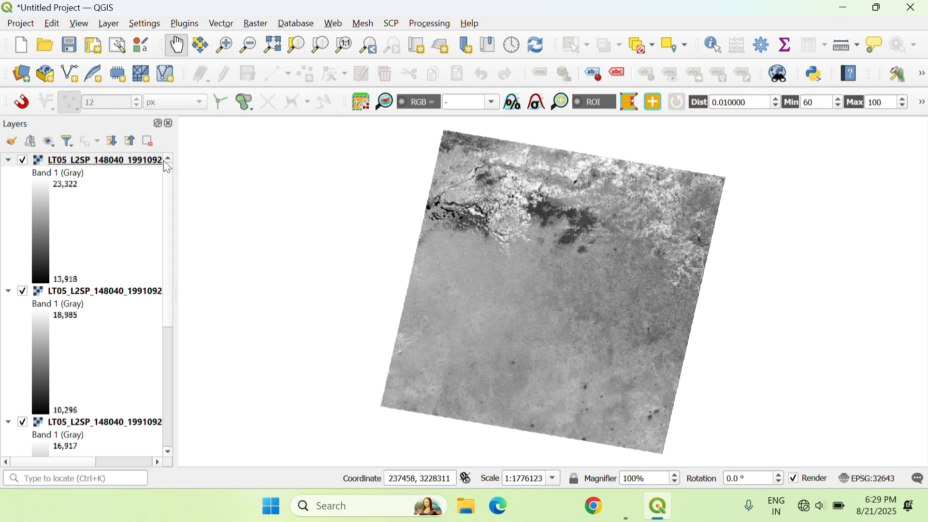
# Step: Remove all four Landsat band layers from the project
pyautogui.click(137, 161)
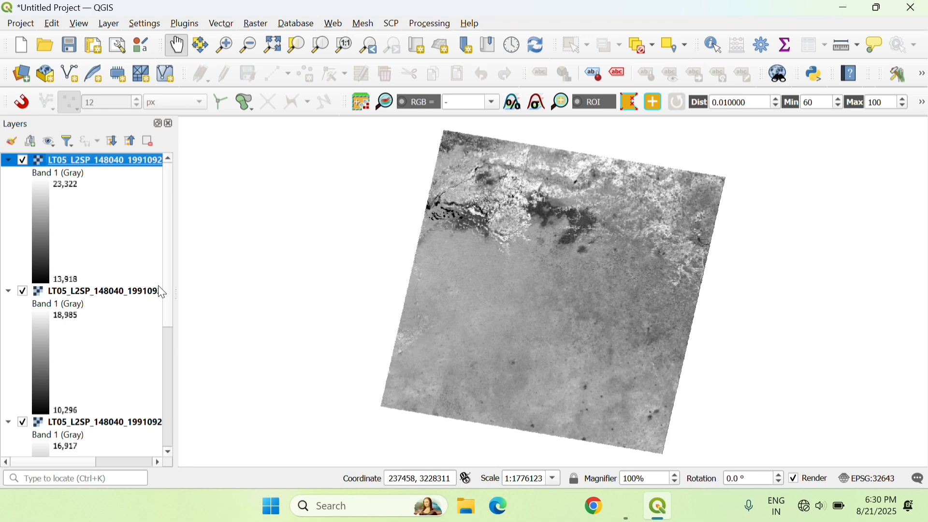
pyautogui.click(118, 293)
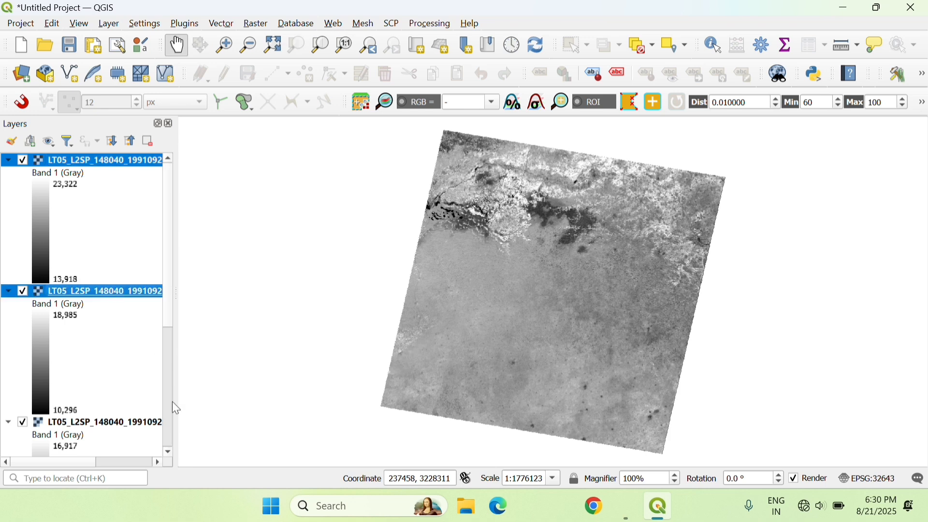
pyautogui.click(167, 453)
pyautogui.click(168, 452)
pyautogui.click(167, 453)
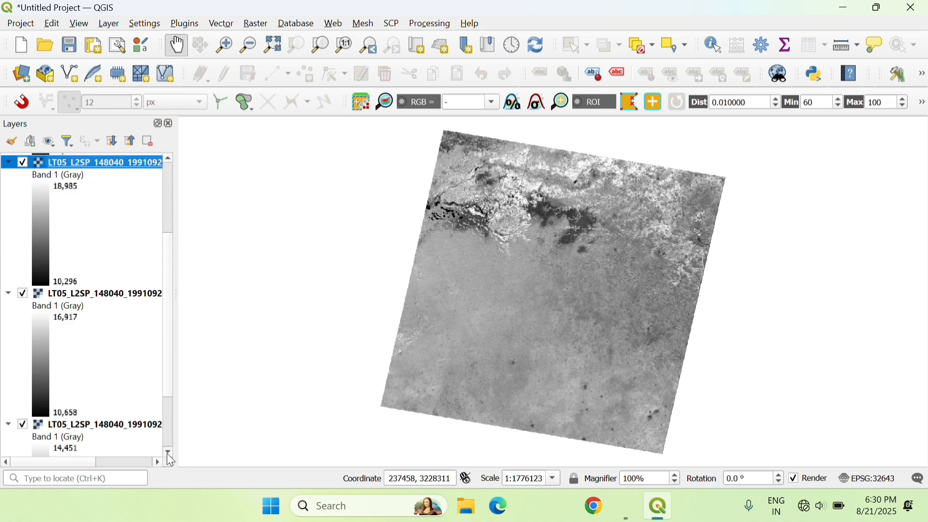
pyautogui.keyDown('shift'); pyautogui.click(105, 424); pyautogui.keyUp('shift')
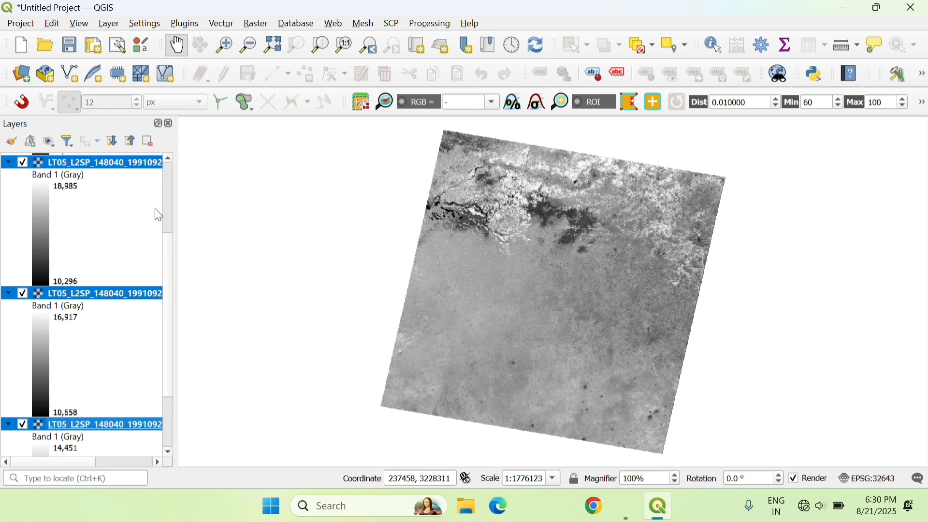
pyautogui.rightClick(139, 164)
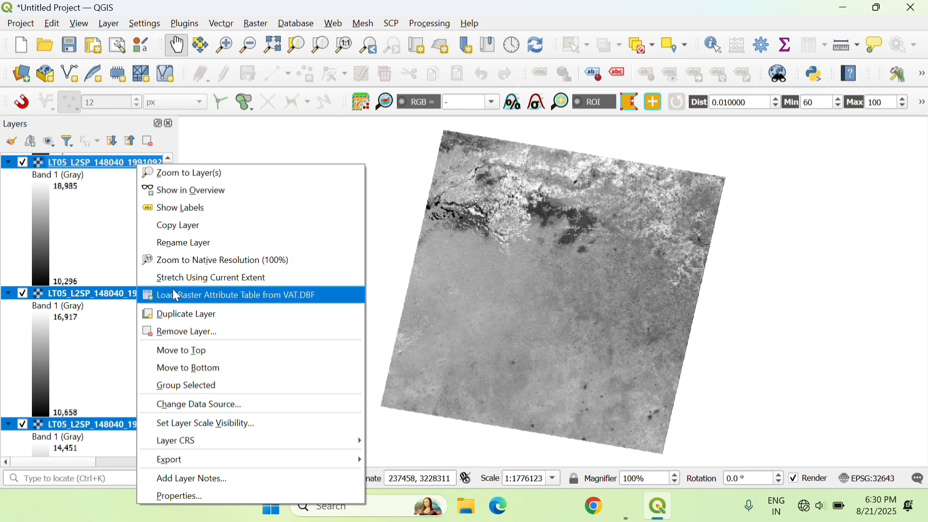
pyautogui.click(148, 140)
pyautogui.click(459, 270)
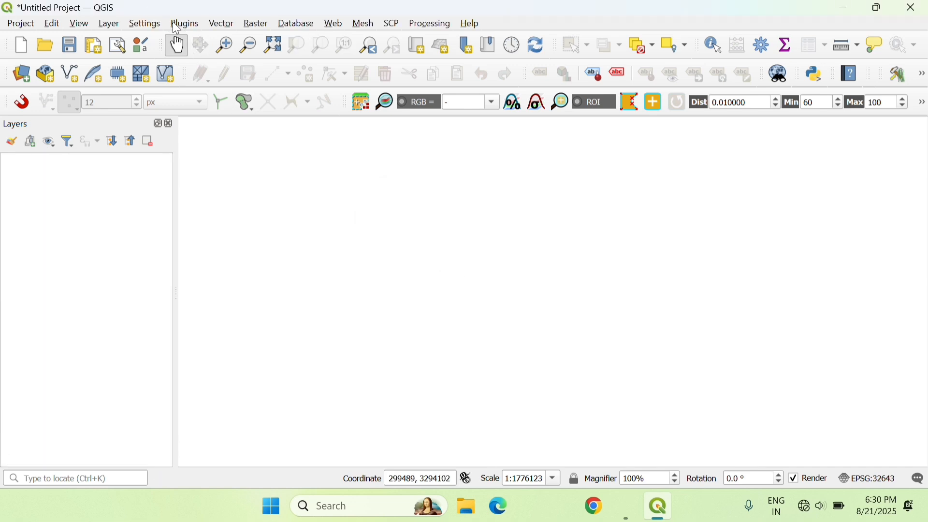
# Step: Add the AGRICULTURAL LAND image from the ALL MAPS folder to the project as a raster layer
pyautogui.click(113, 24)
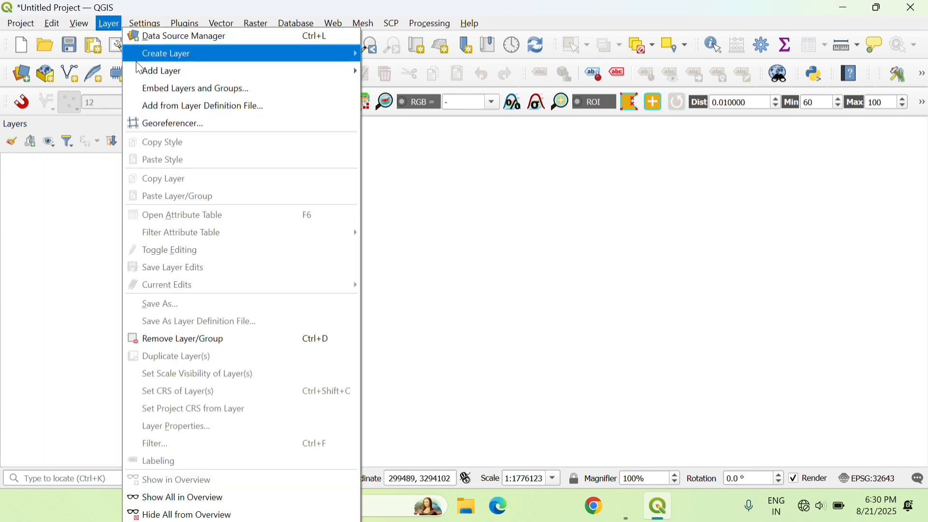
pyautogui.moveTo(145, 79)
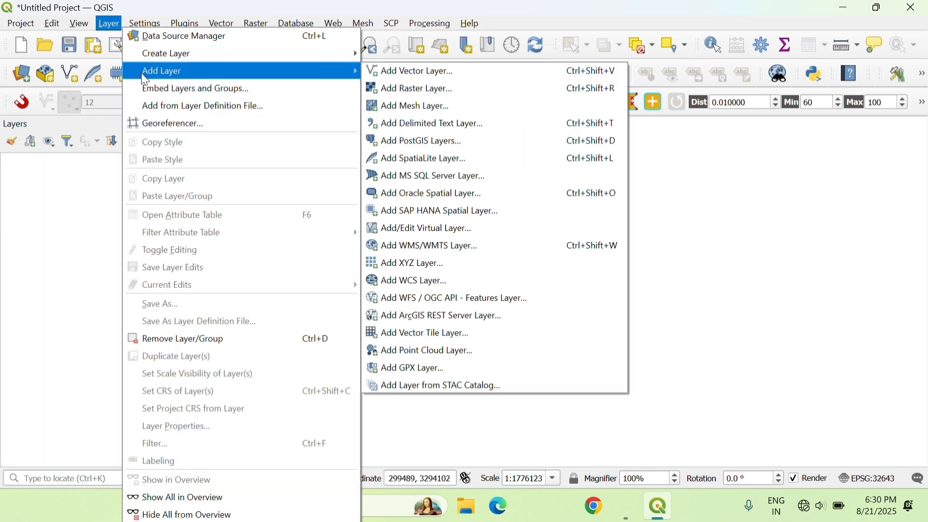
pyautogui.click(374, 89)
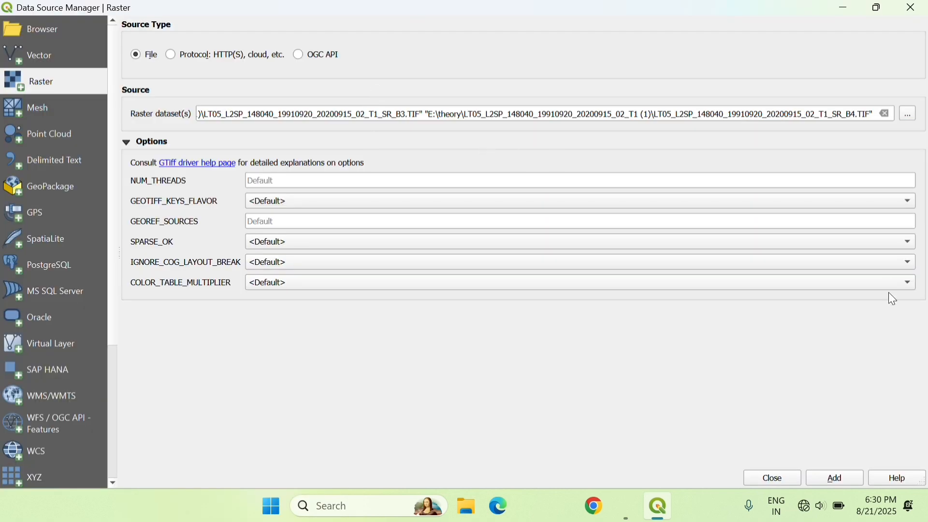
pyautogui.click(909, 116)
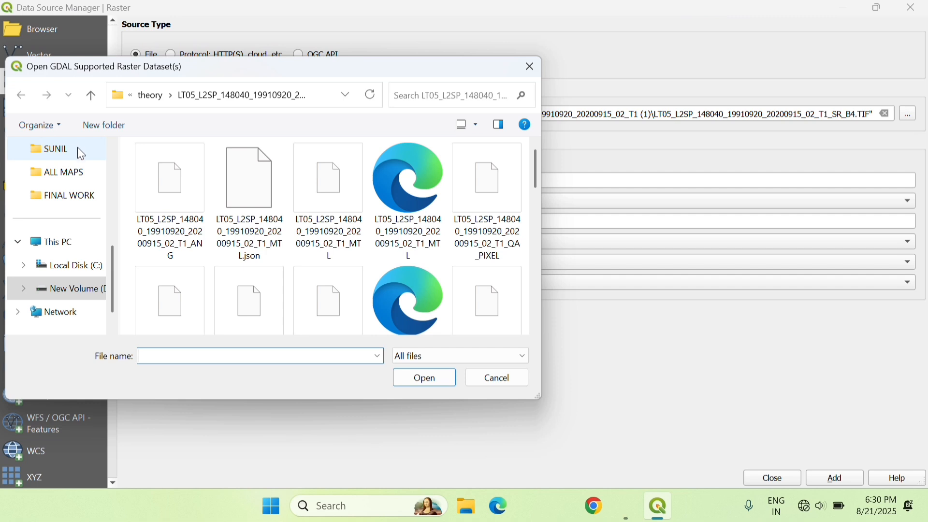
pyautogui.click(68, 172)
pyautogui.click(345, 187)
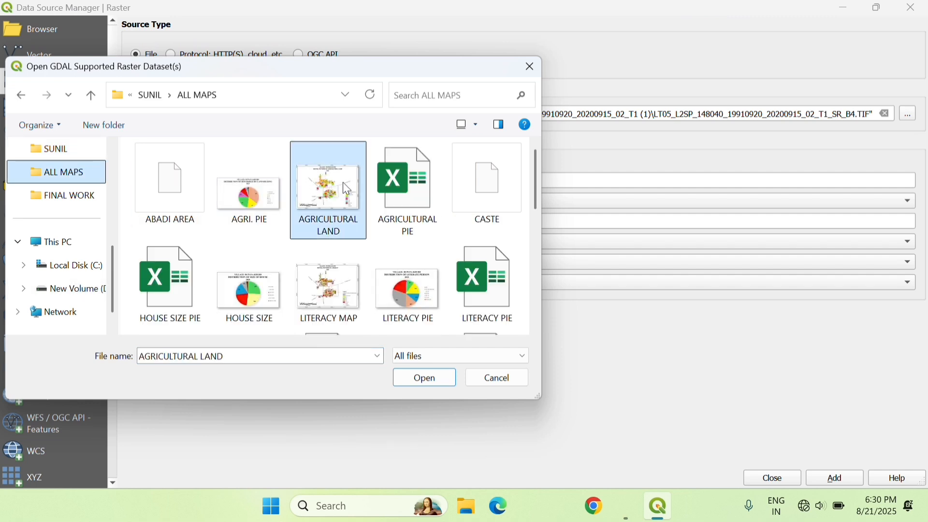
pyautogui.click(420, 375)
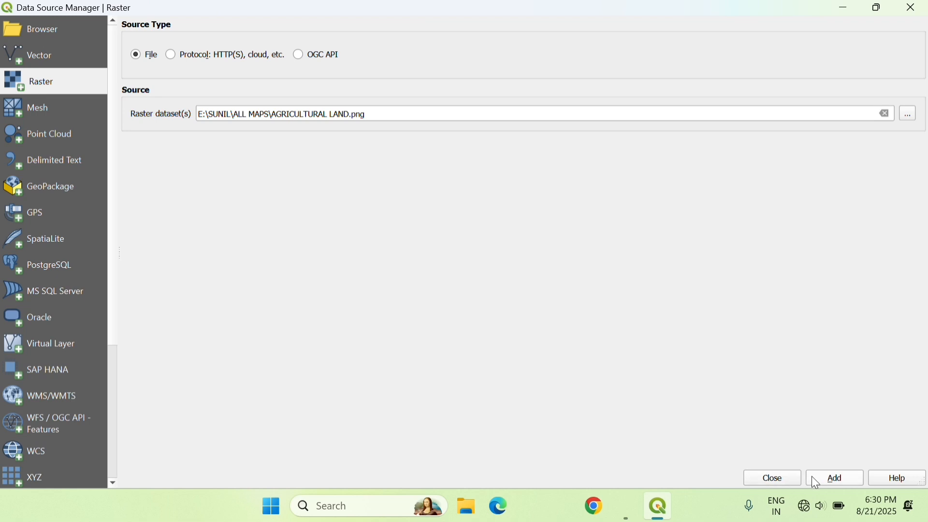
pyautogui.click(809, 482)
pyautogui.click(775, 479)
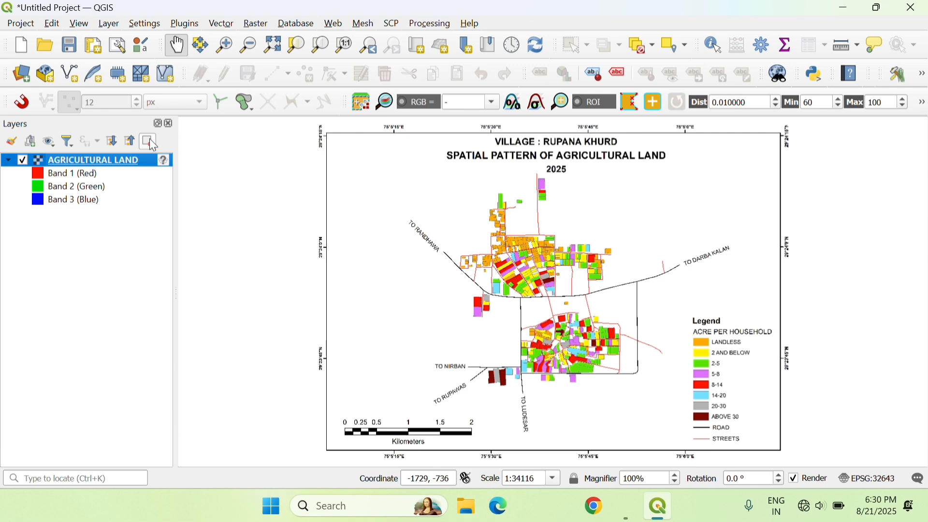
# Step: Remove the AGRICULTURAL LAND raster layer from the project
pyautogui.click(150, 142)
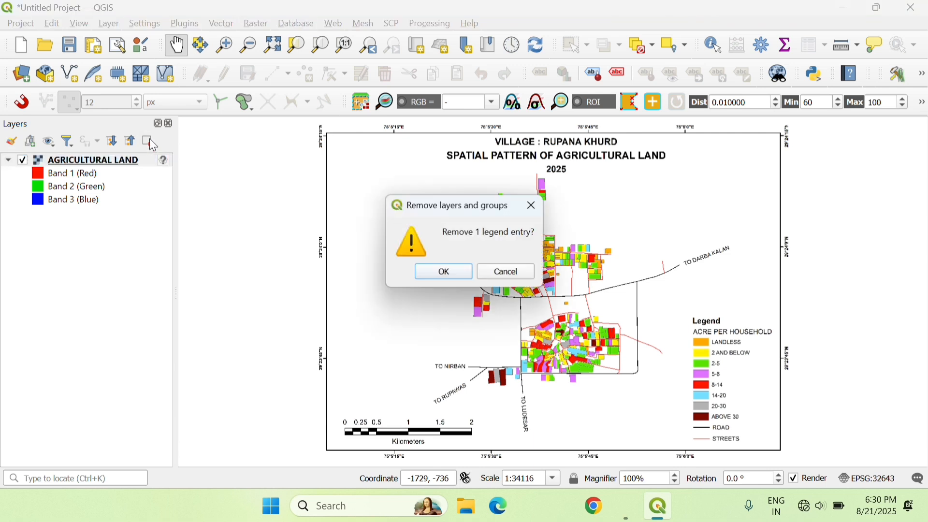
pyautogui.click(443, 272)
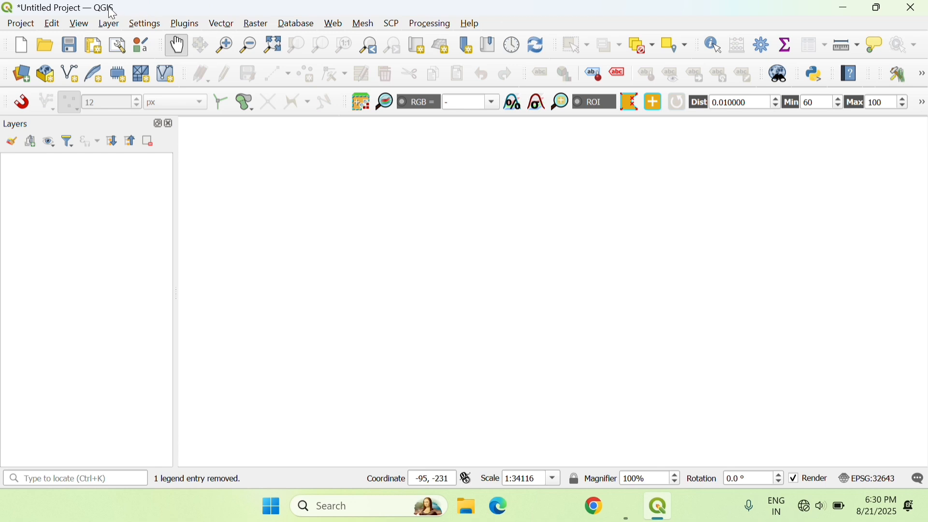
# Step: Browse for a vector dataset in the parent folder of ALL MAPS on drive E, filtering the files to ESRI Shapefiles
pyautogui.click(110, 27)
pyautogui.moveTo(150, 68)
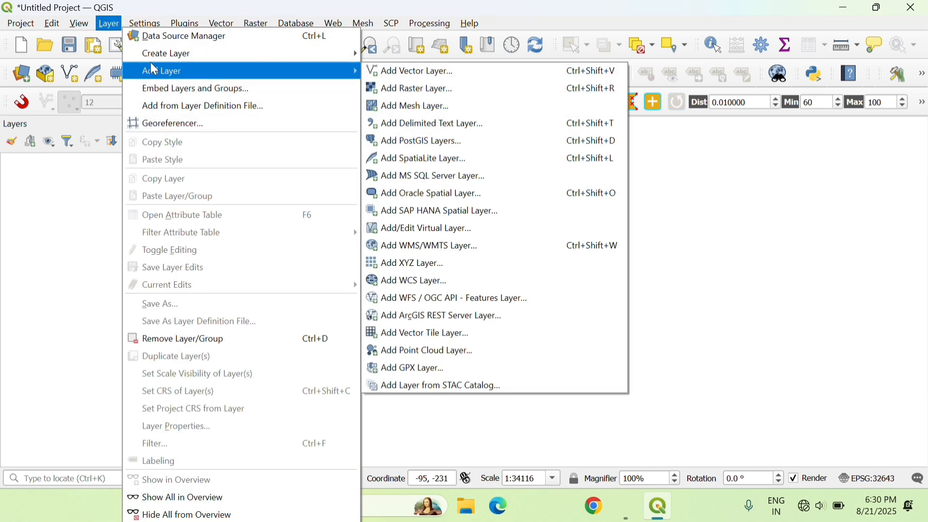
pyautogui.click(405, 77)
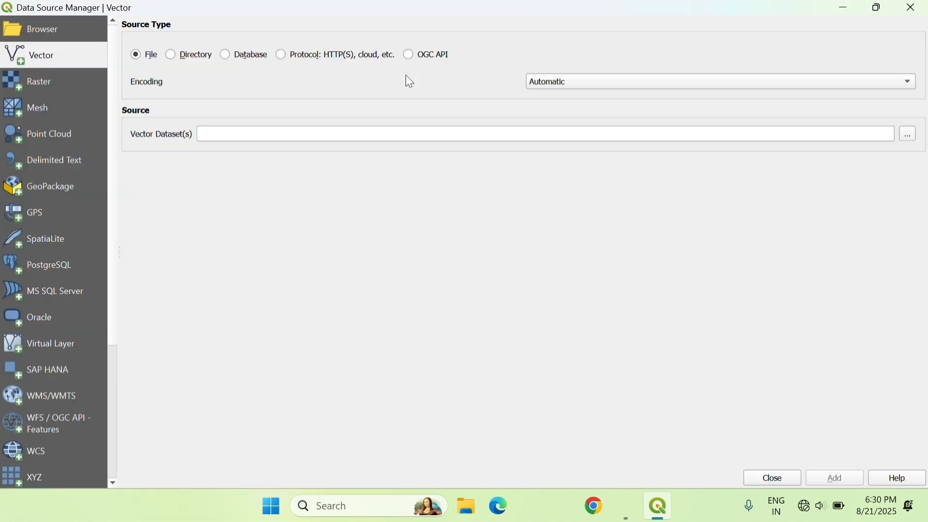
pyautogui.click(909, 136)
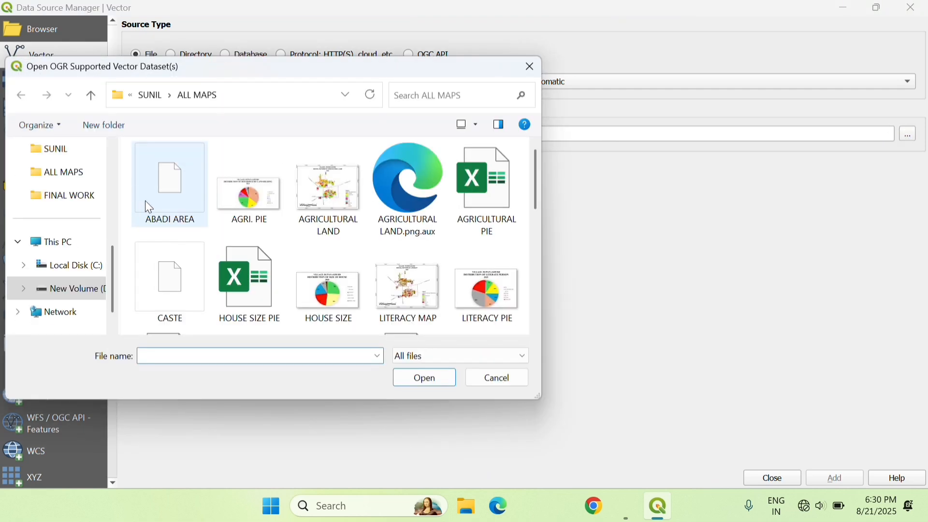
pyautogui.moveTo(536, 204)
pyautogui.mouseDown()
pyautogui.moveTo(535, 275)
pyautogui.moveTo(530, 210)
pyautogui.mouseUp()
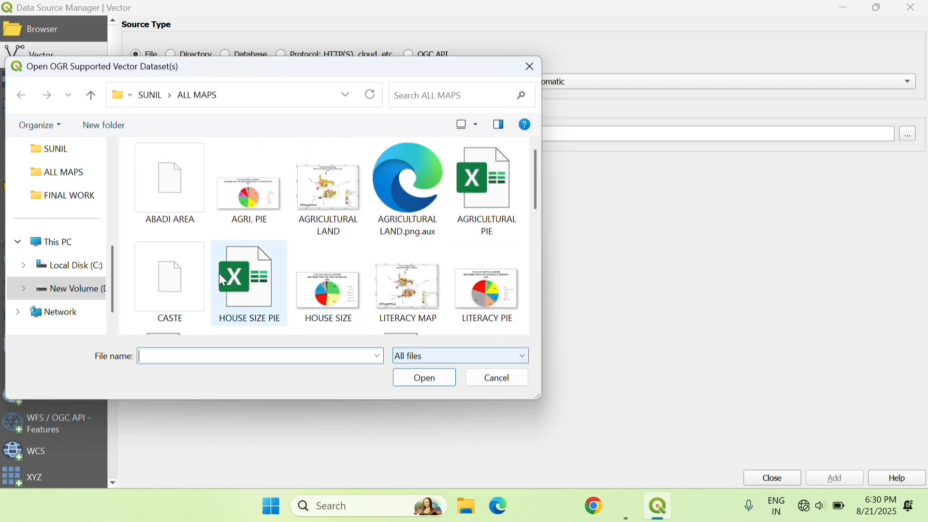
pyautogui.click(81, 157)
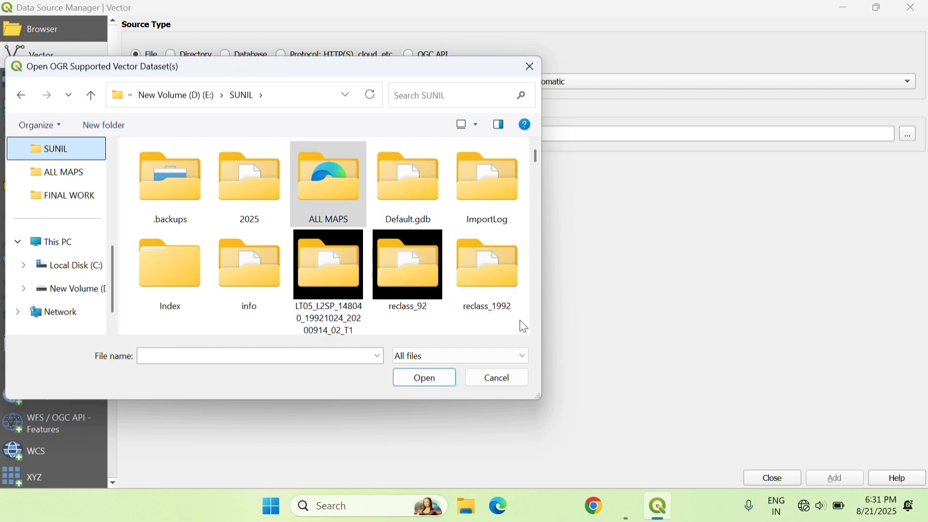
pyautogui.click(535, 333)
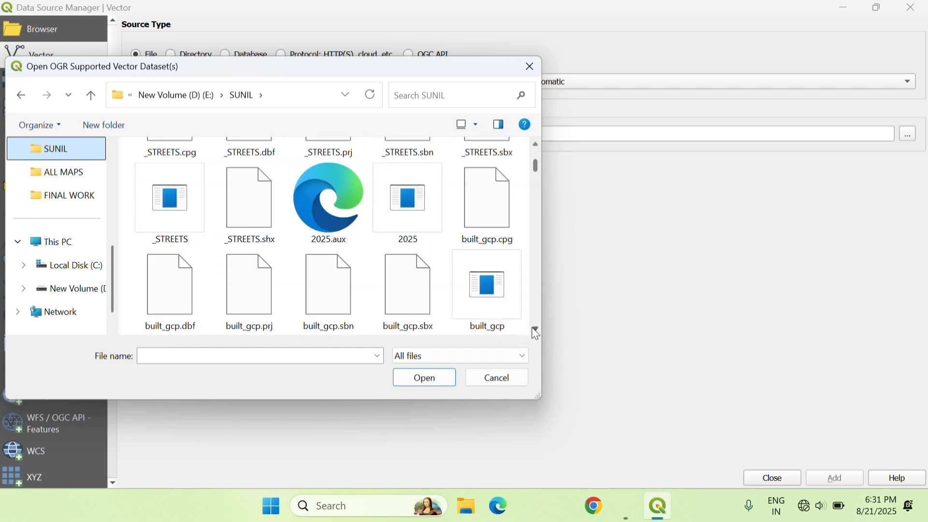
pyautogui.click(468, 356)
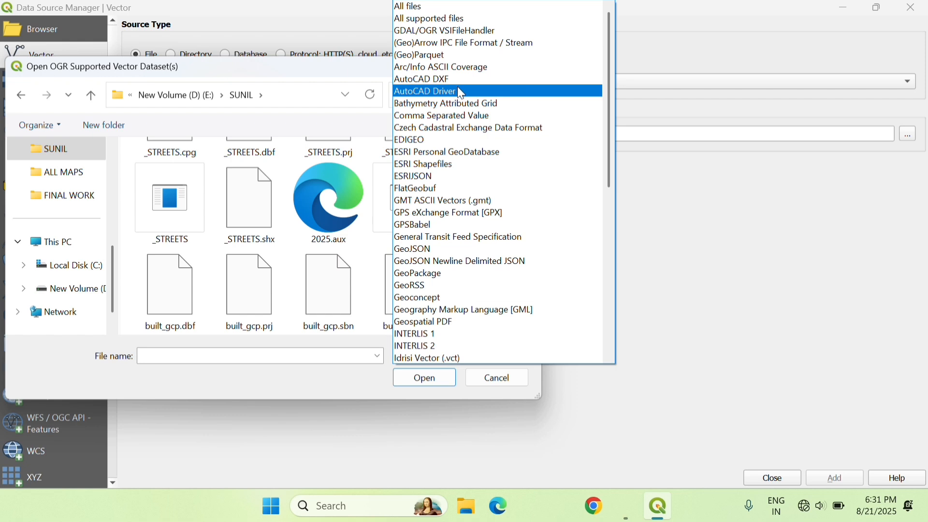
pyautogui.click(450, 164)
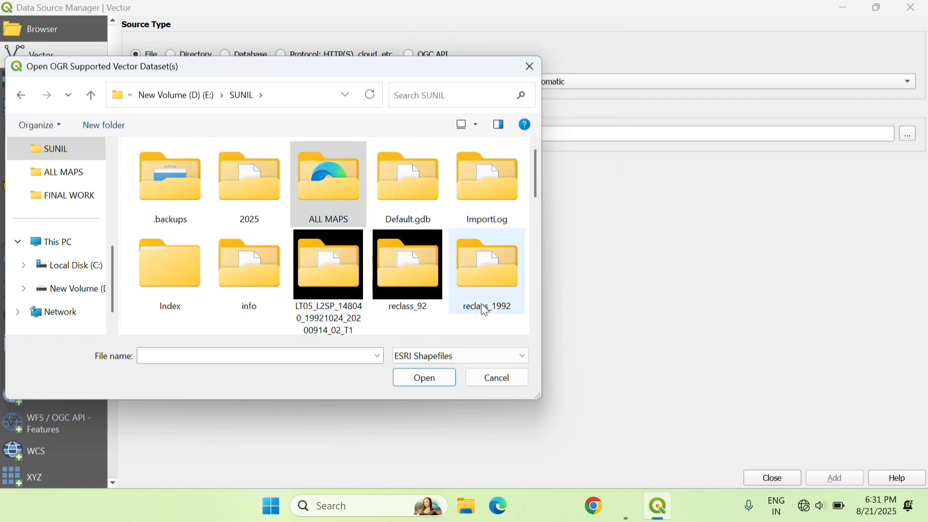
# Step: Add the ROAD shapefile to the project as a vector layer
pyautogui.scroll(-3, 537, 326)
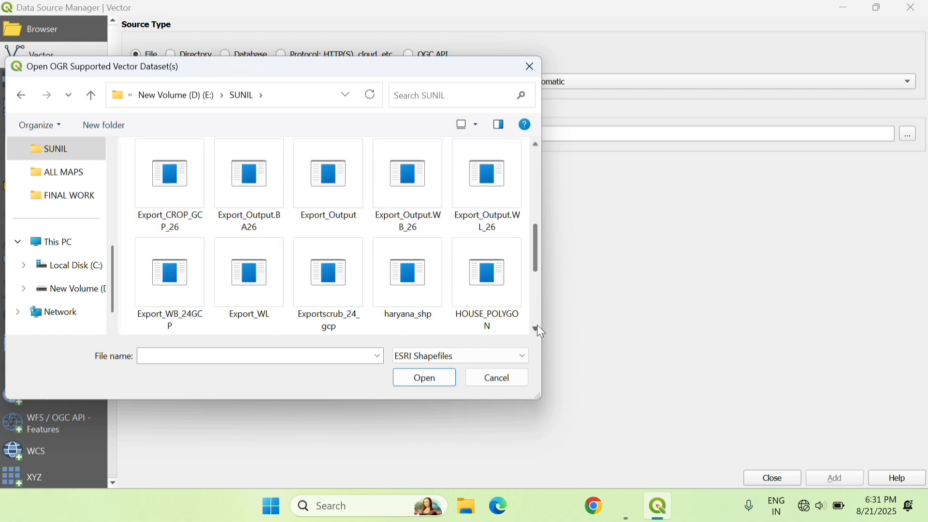
pyautogui.scroll(-3, 537, 325)
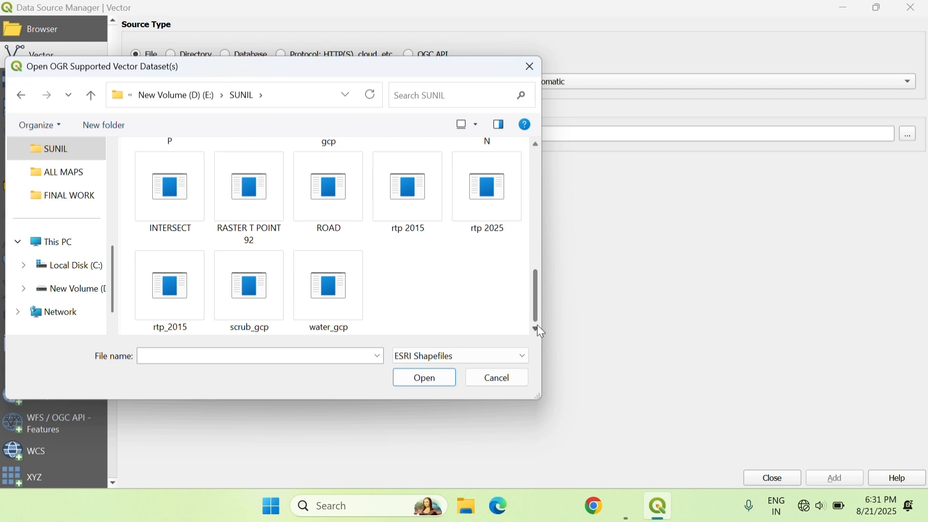
pyautogui.click(335, 182)
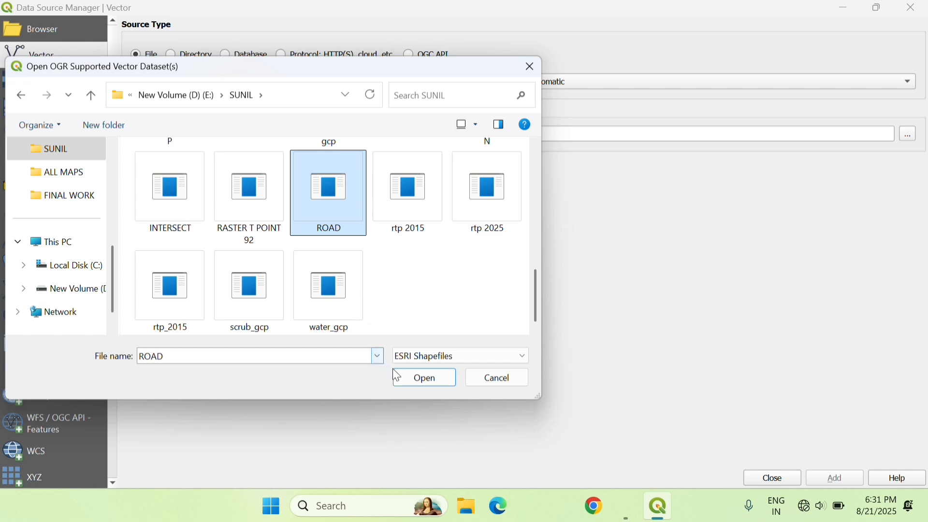
pyautogui.click(411, 372)
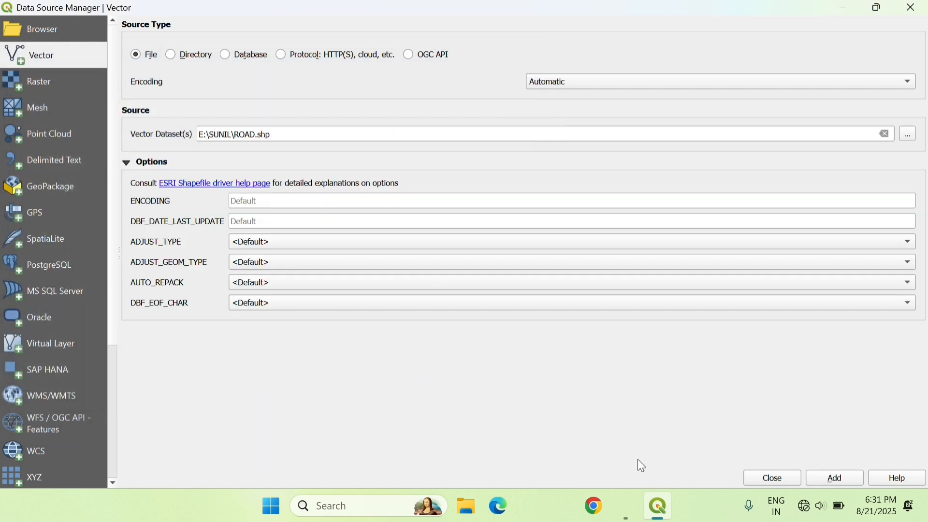
pyautogui.click(827, 476)
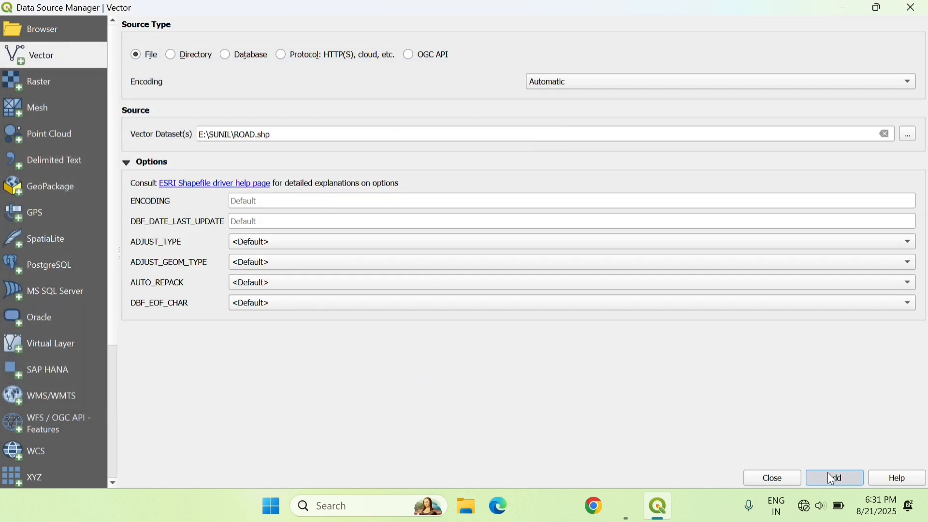
pyautogui.click(779, 476)
pyautogui.scroll(-3, 561, 249)
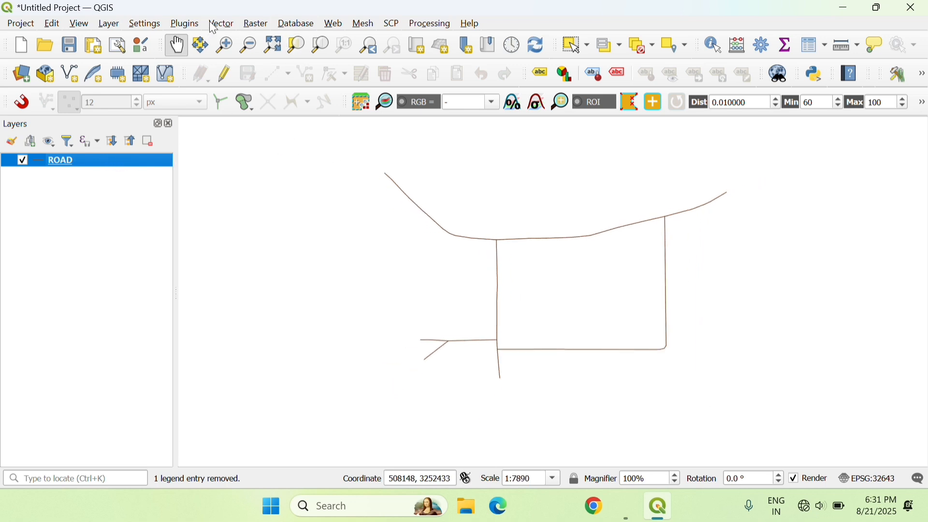
# Step: Reopen the vector dataset browser and switch its file listing to list view and to details view
pyautogui.click(109, 24)
pyautogui.moveTo(181, 74)
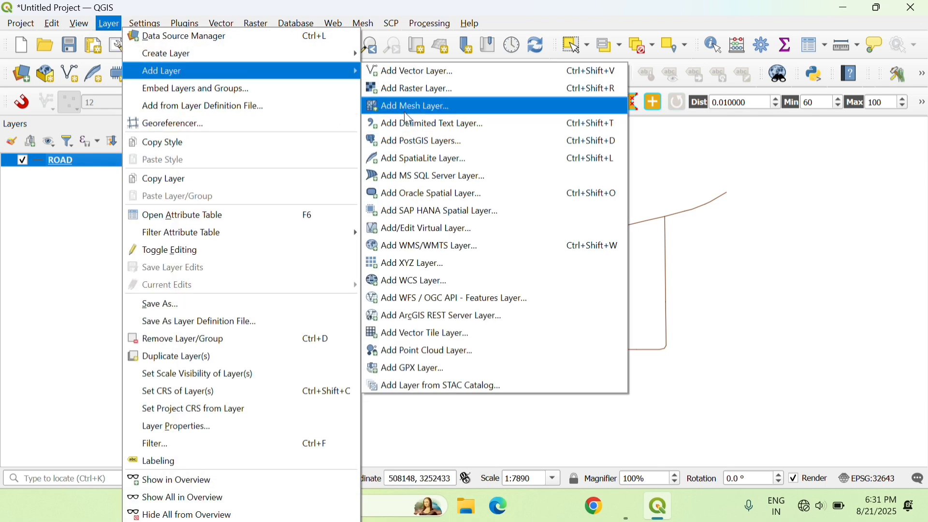
pyautogui.click(414, 70)
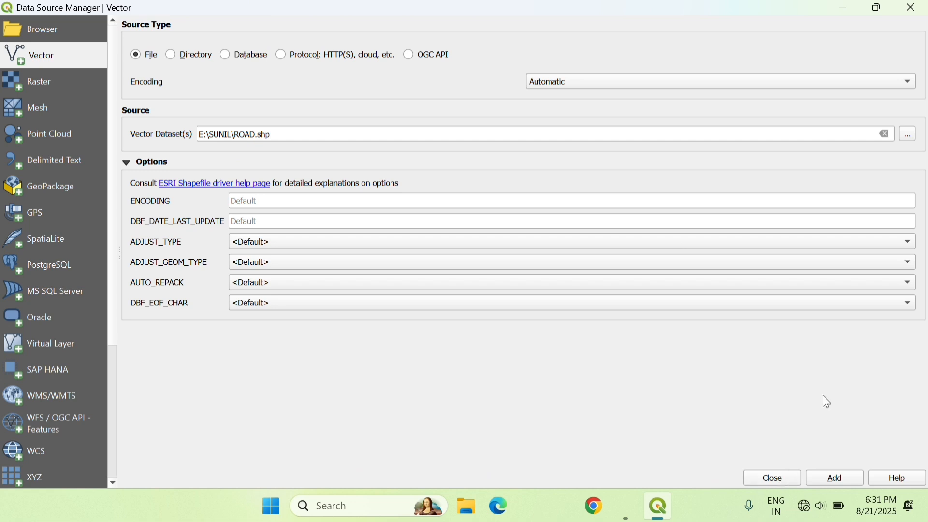
pyautogui.click(903, 138)
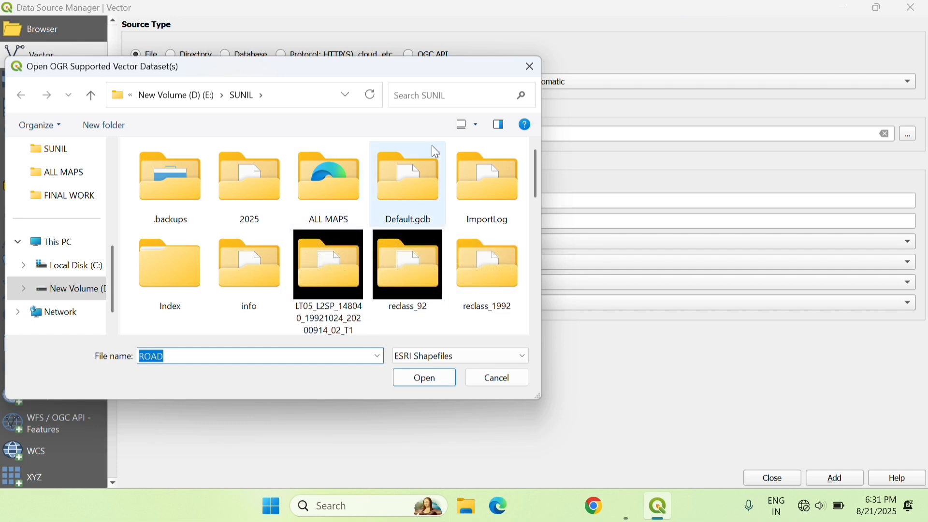
pyautogui.click(465, 126)
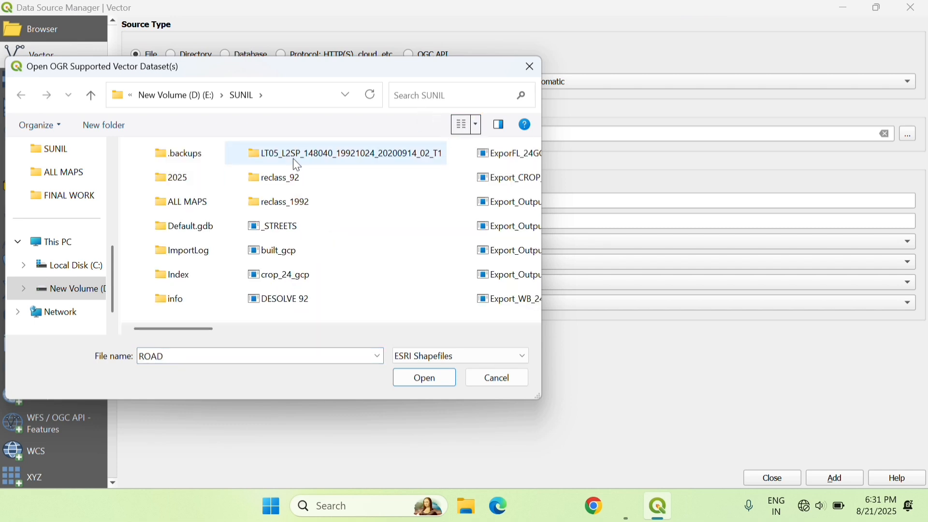
pyautogui.click(483, 329)
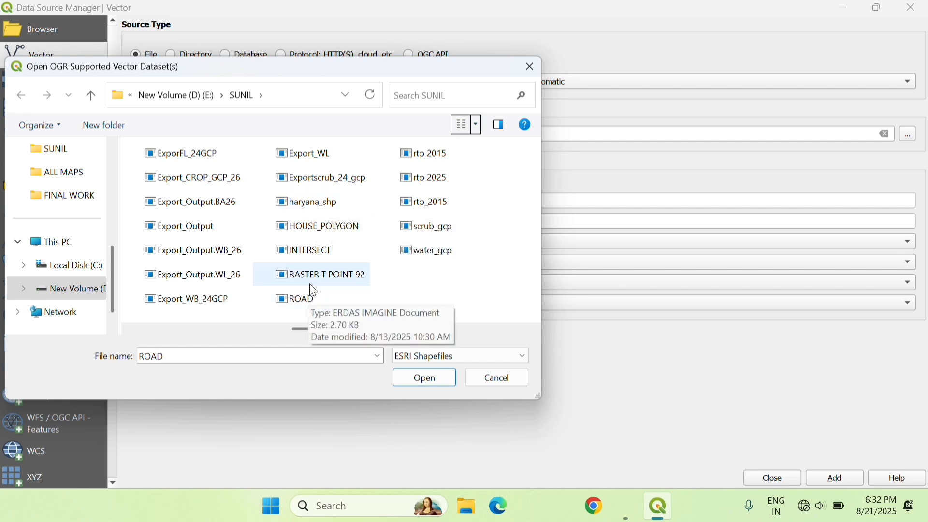
pyautogui.click(459, 125)
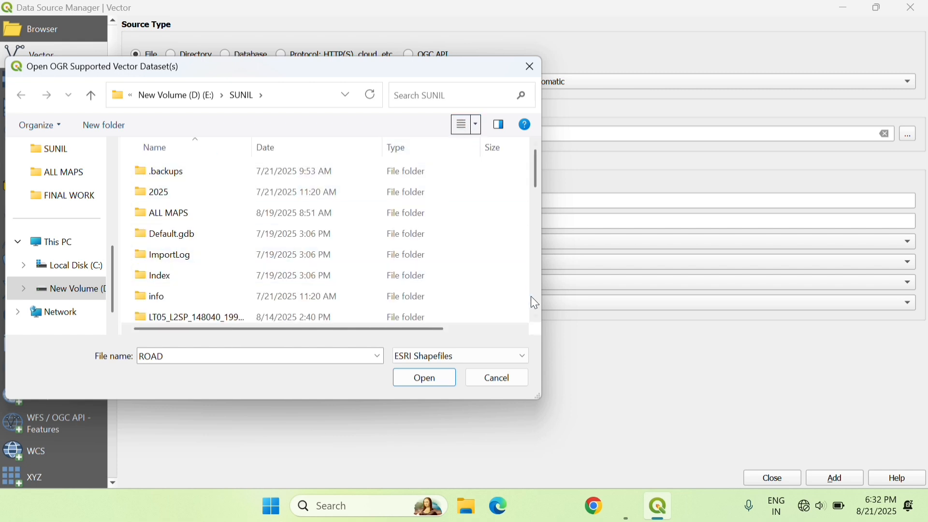
# Step: Look through the shapefiles in the folder and close the file browser without choosing another dataset
pyautogui.moveTo(536, 316); pyautogui.dragTo(536, 316)
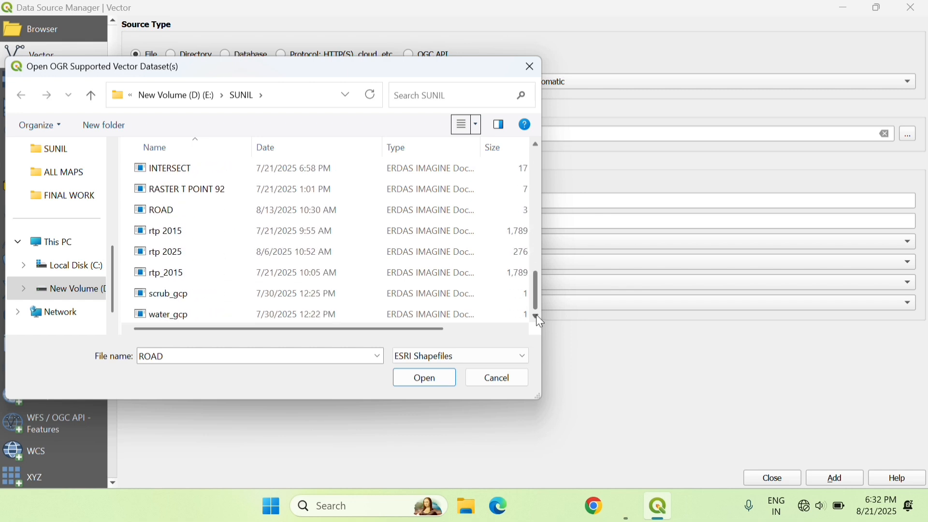
pyautogui.click(534, 189)
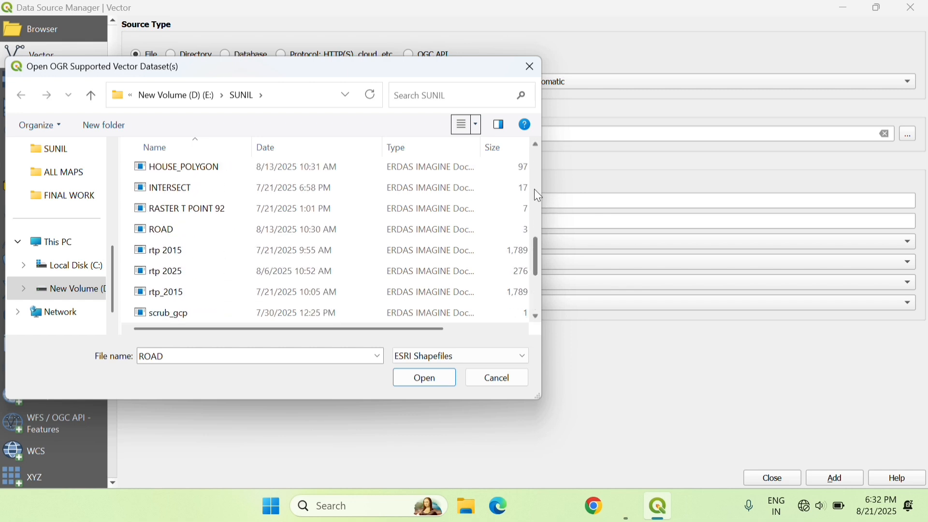
pyautogui.click(534, 189)
pyautogui.scroll(2, 535, 189)
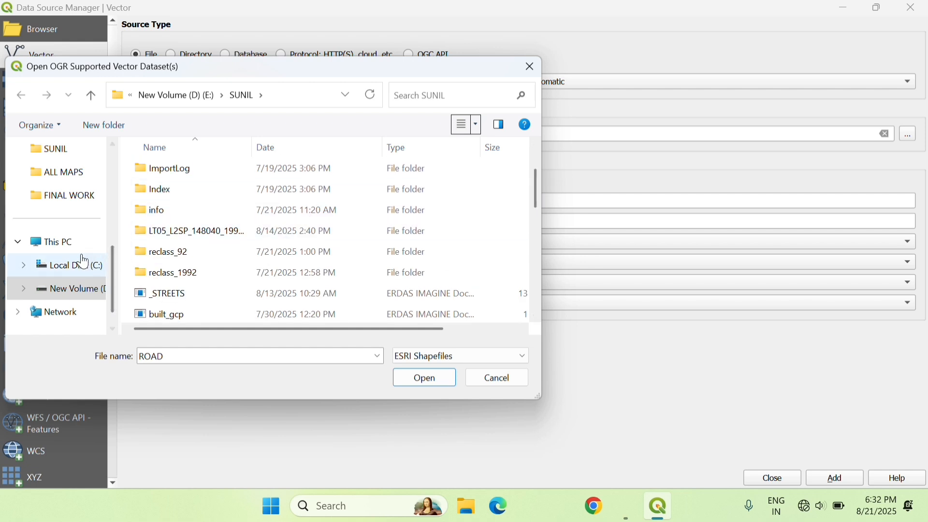
pyautogui.click(77, 158)
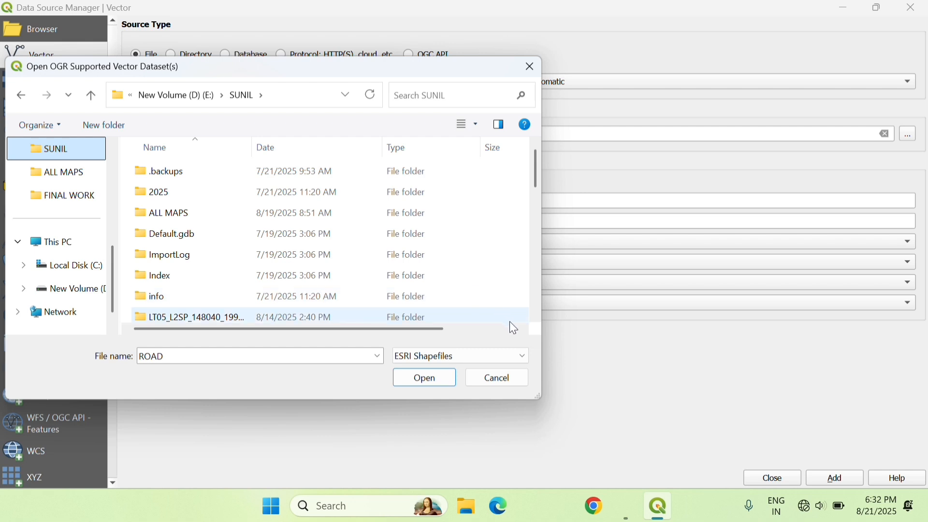
pyautogui.click(535, 319)
pyautogui.click(537, 319)
pyautogui.scroll(-3, 536, 318)
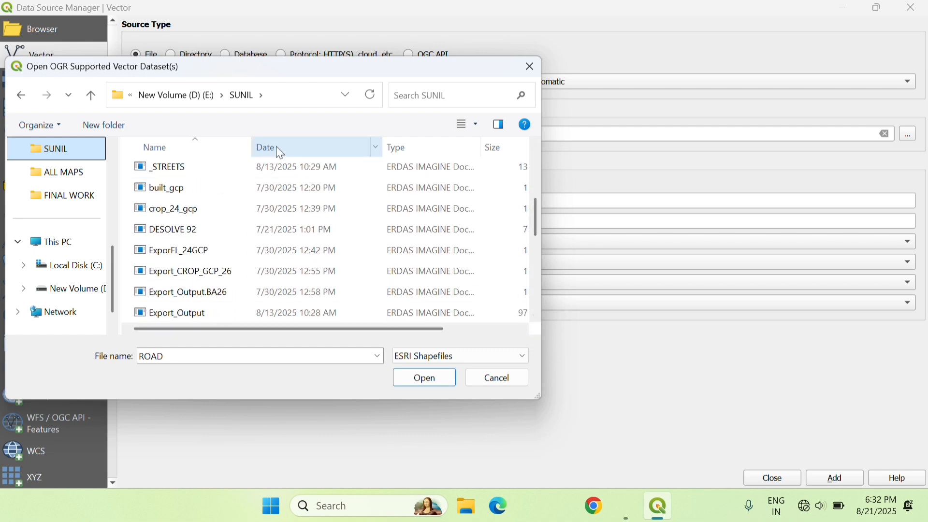
pyautogui.click(525, 74)
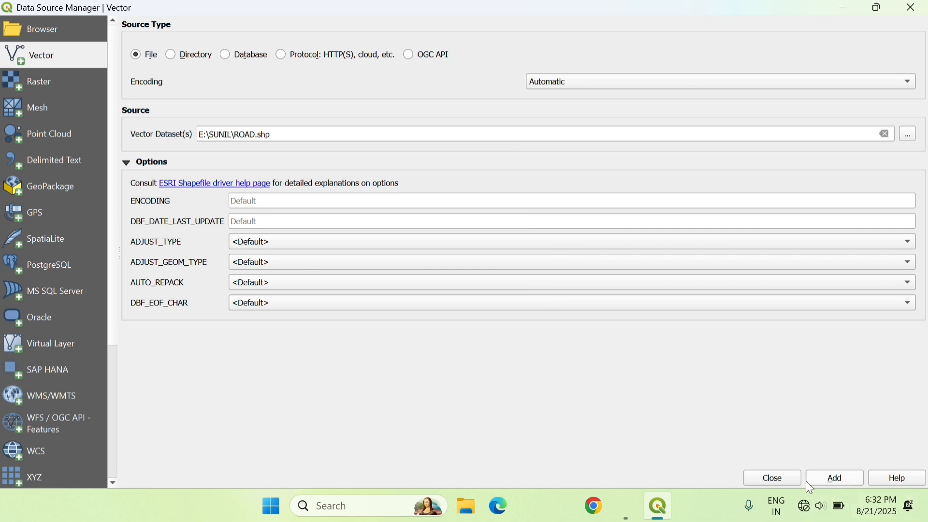
# Step: Close the data source manager and inspect the ROAD layer's lines on the map canvas
pyautogui.click(786, 478)
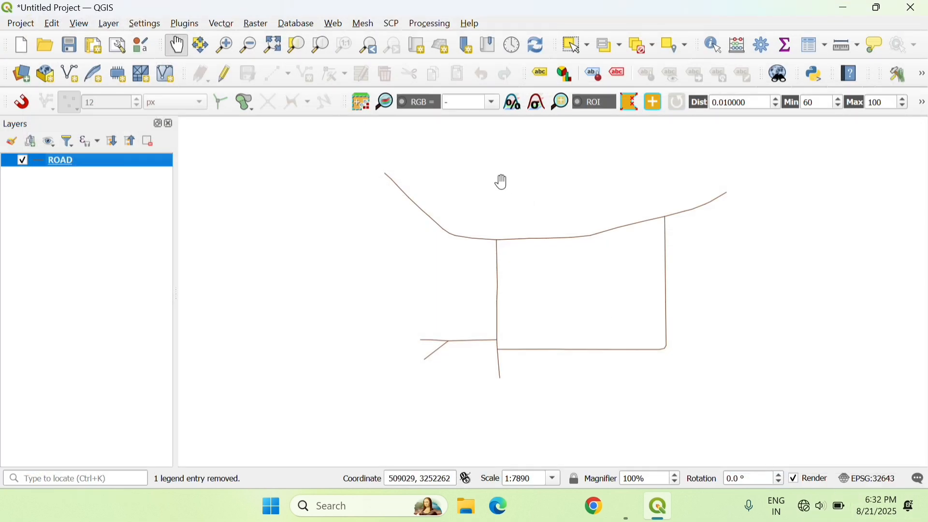
pyautogui.scroll(-1, 499, 180)
pyautogui.moveTo(511, 238); pyautogui.dragTo(430, 282)
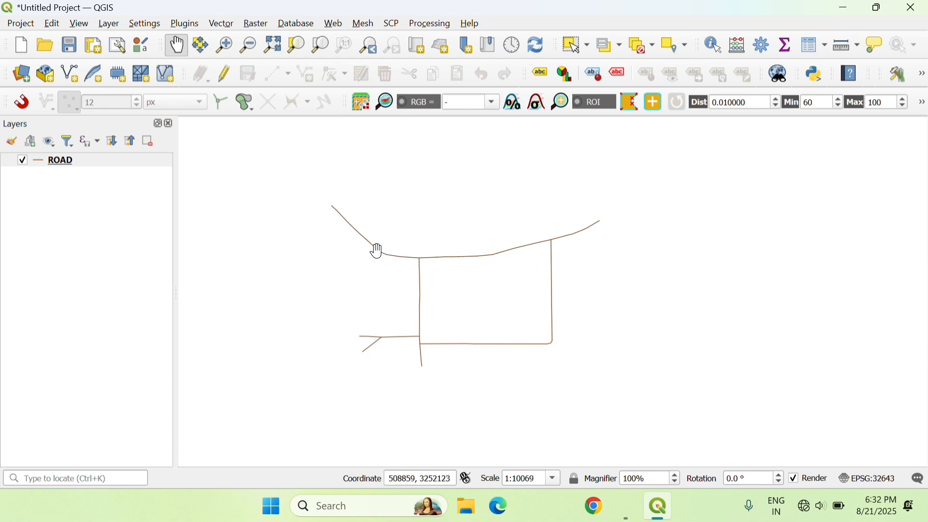
pyautogui.moveTo(377, 249); pyautogui.dragTo(403, 263)
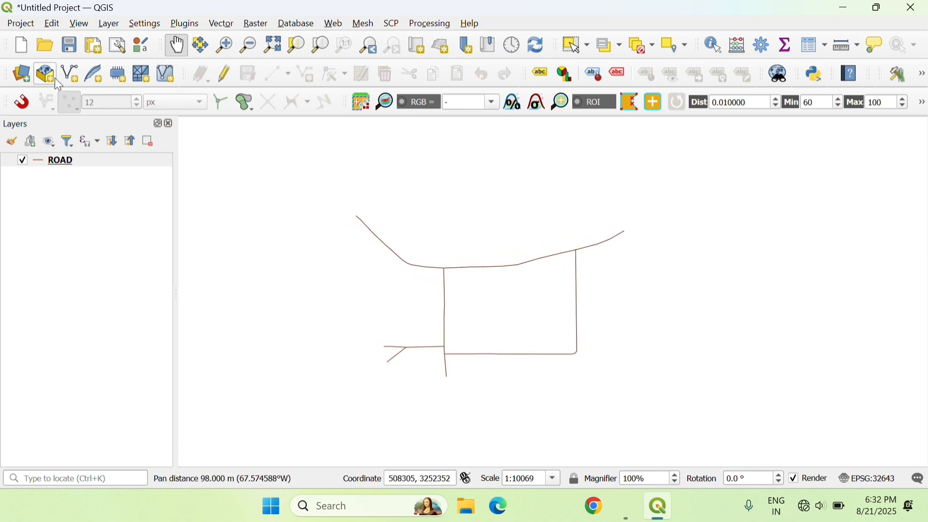
# Step: Look through the project file formats offered for saving the project under a new name, and leave without saving
pyautogui.click(25, 25)
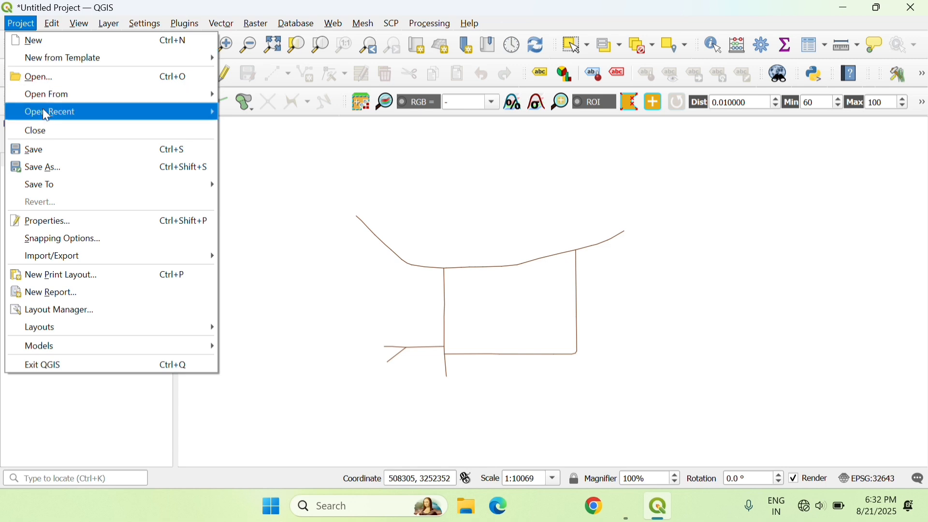
pyautogui.click(49, 170)
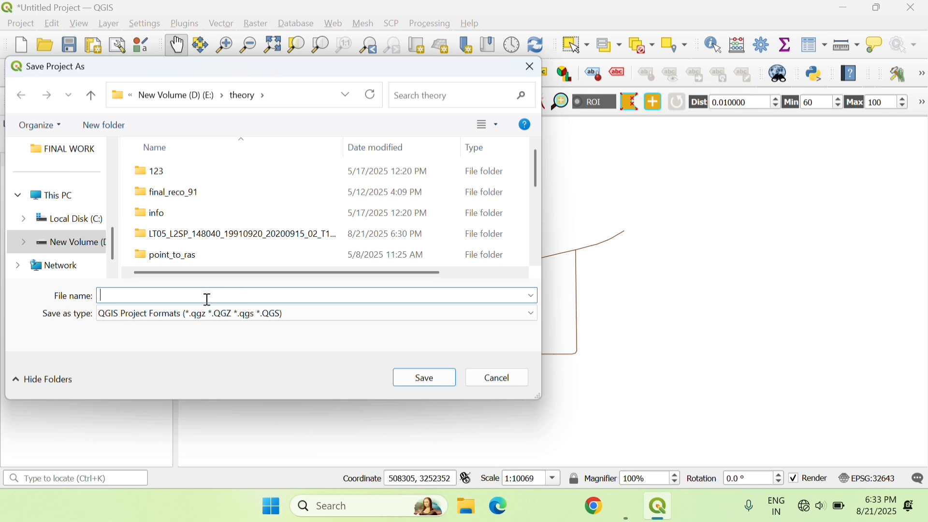
pyautogui.click(260, 321)
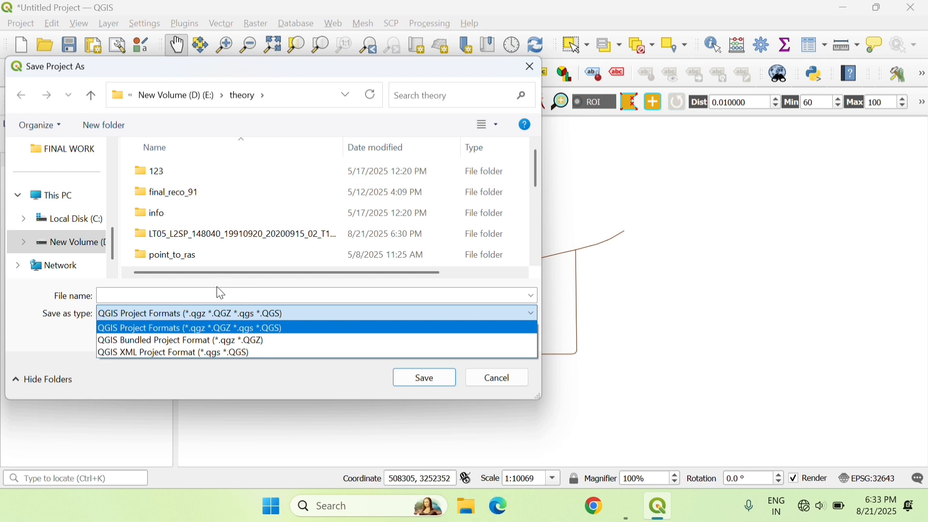
pyautogui.click(503, 378)
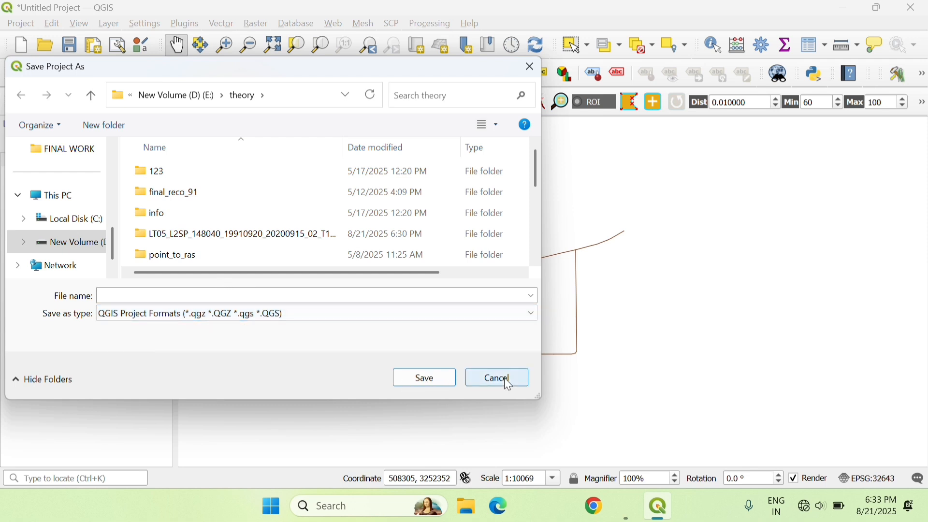
pyautogui.click(504, 378)
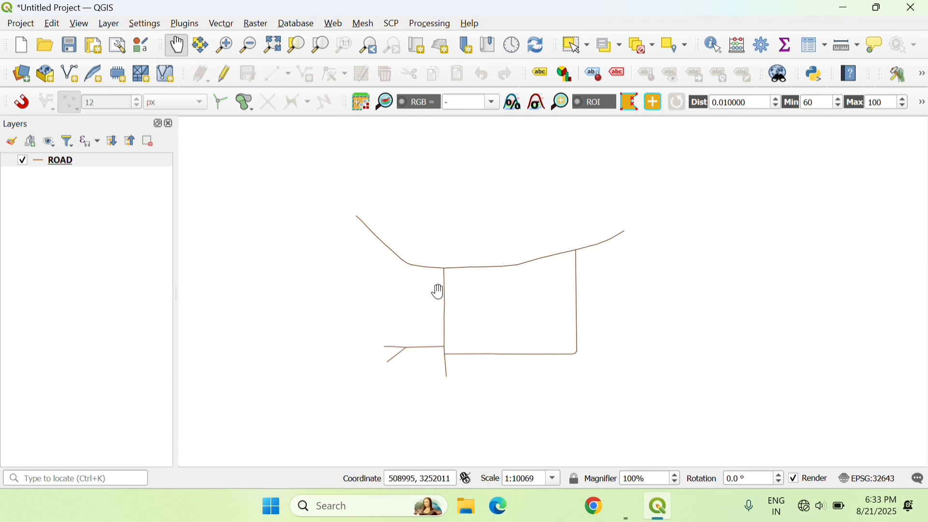
# Step: Start a new empty project and discard the unsaved changes to the current one
pyautogui.click(19, 24)
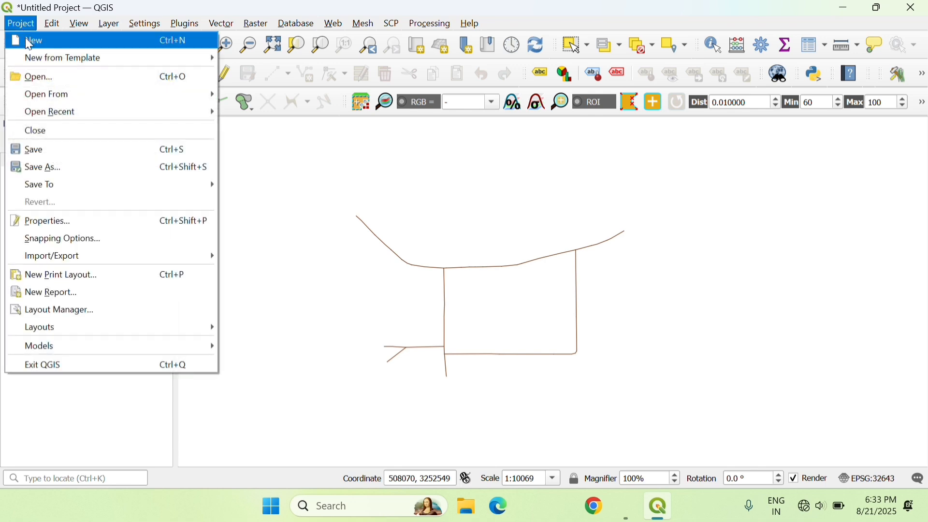
pyautogui.click(29, 43)
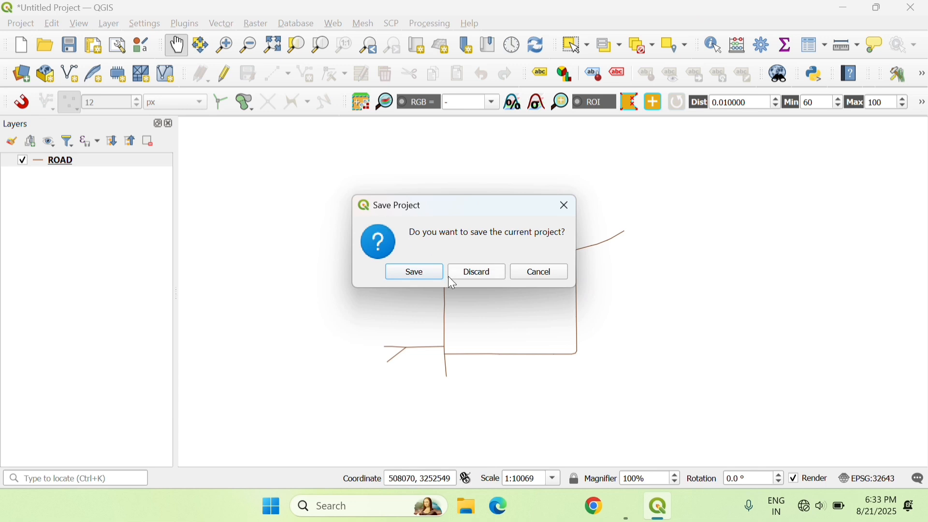
pyautogui.click(469, 274)
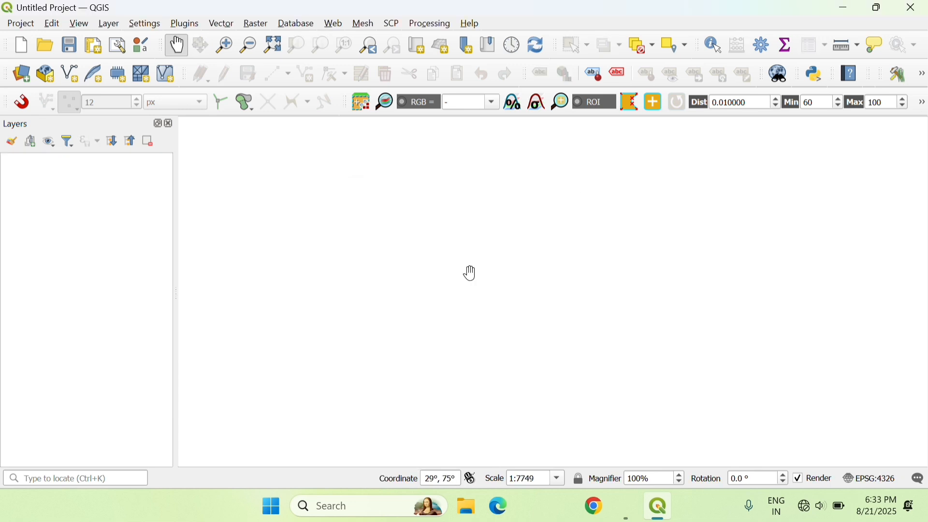